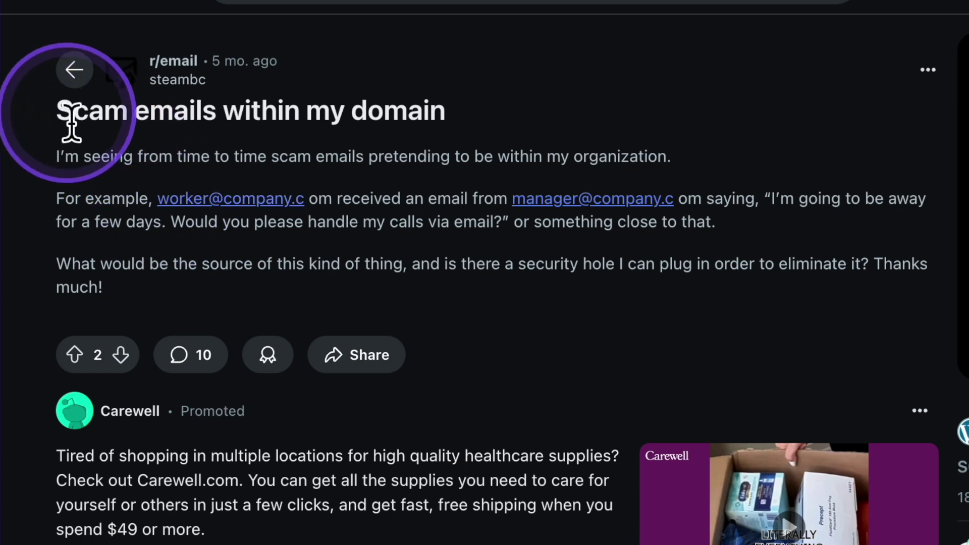
Highlight the title 'Scam emails within my domain' on the r/email post.
{"action": "left_click_drag", "start_coordinate": [57, 112], "coordinate": [474, 126]}
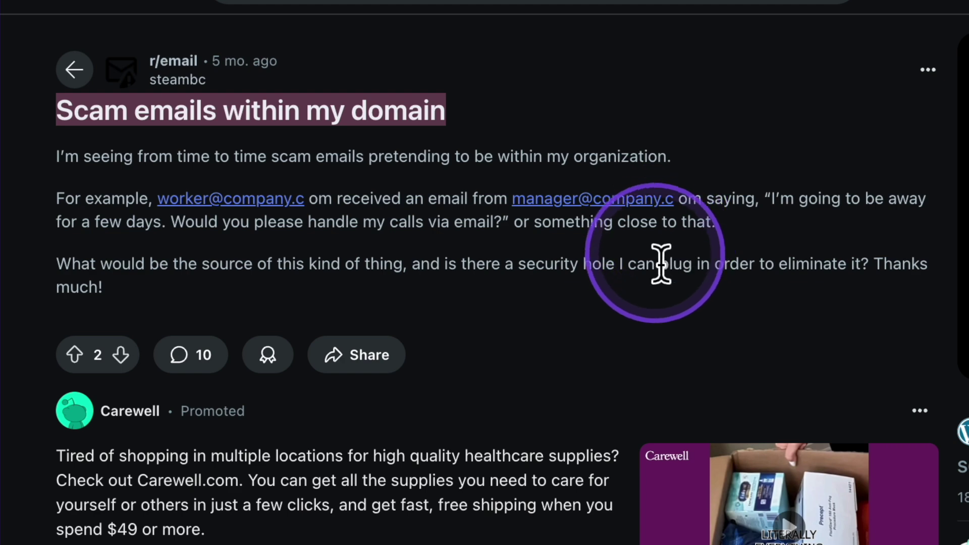
Scroll down the post to the top reply explaining SPF, DKIM and DMARC records.
{"action": "scroll", "coordinate": [656, 273], "scroll_direction": "down", "scroll_amount": 2}
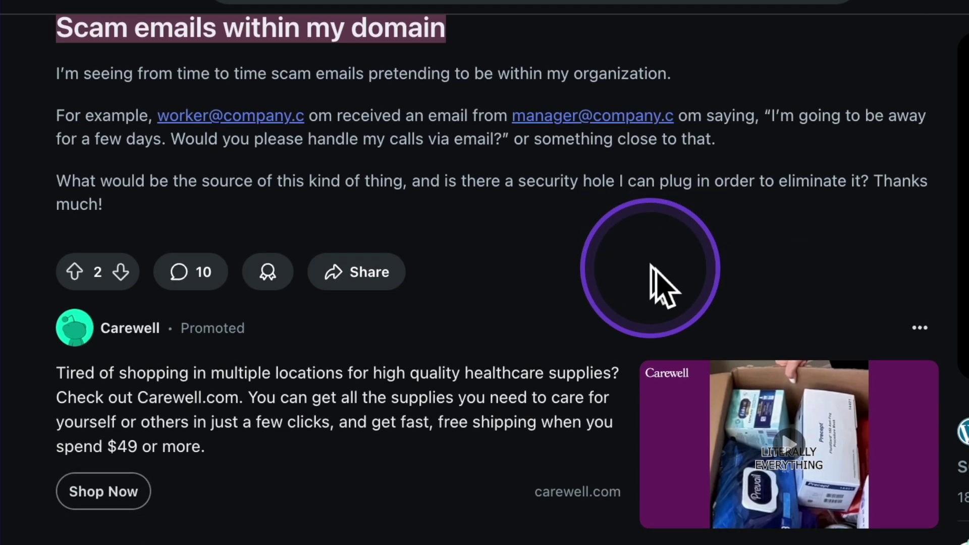
{"action": "scroll", "coordinate": [656, 283], "scroll_direction": "down", "scroll_amount": 3}
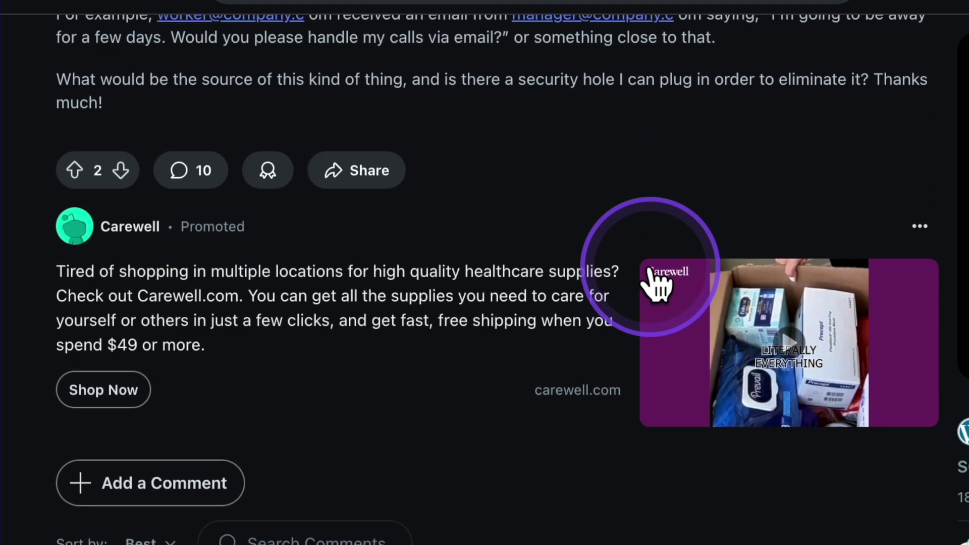
{"action": "scroll", "coordinate": [651, 272], "scroll_direction": "down", "scroll_amount": 6}
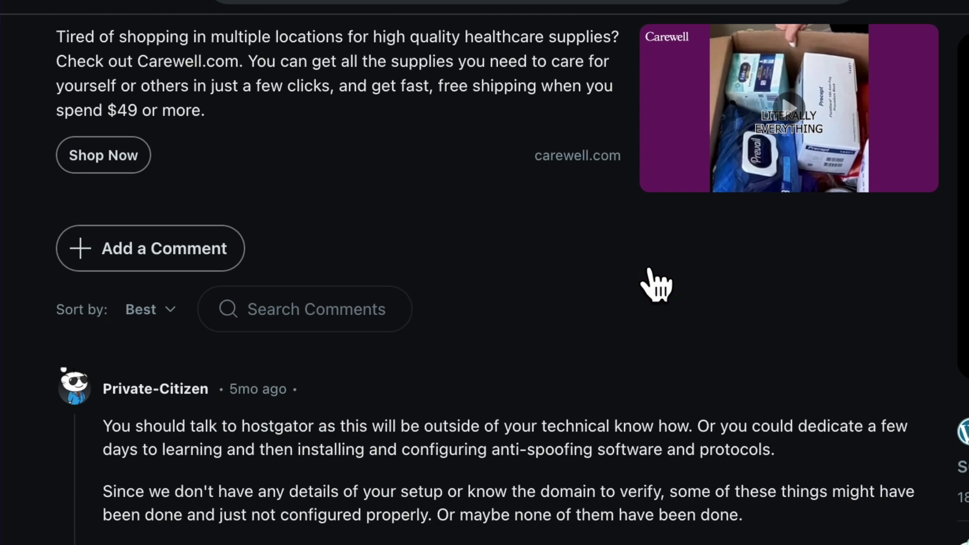
{"action": "scroll", "coordinate": [651, 273], "scroll_direction": "down", "scroll_amount": 3}
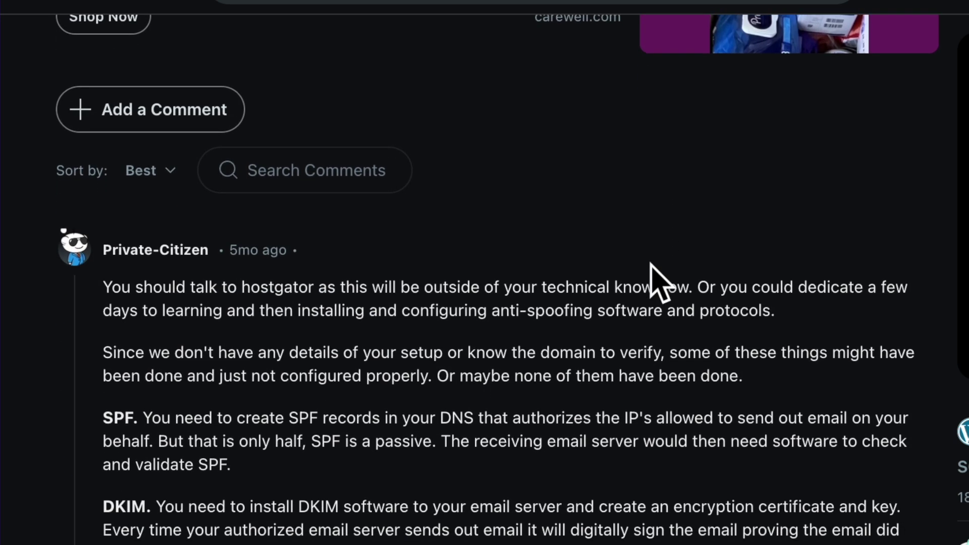
{"action": "scroll", "coordinate": [651, 265], "scroll_direction": "down", "scroll_amount": 4}
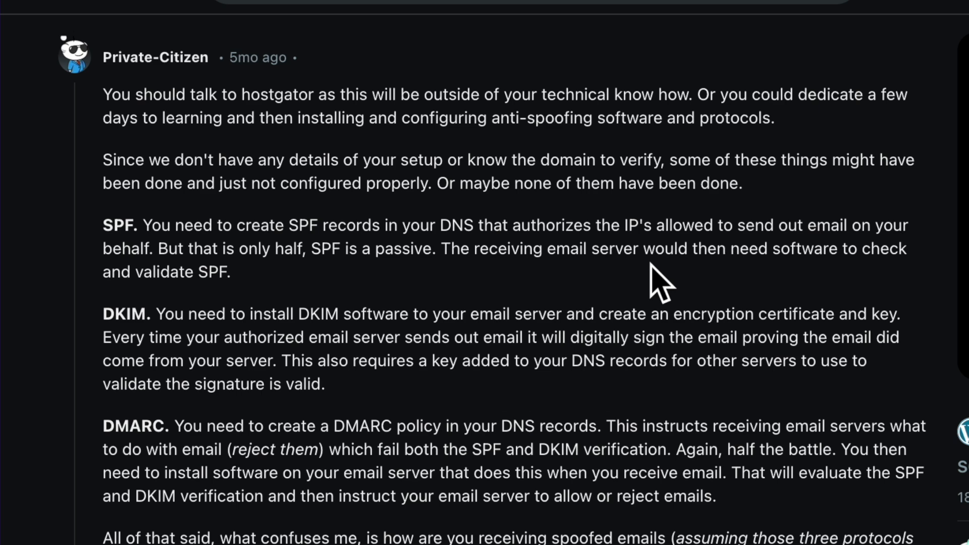
{"action": "scroll", "coordinate": [651, 265], "scroll_direction": "down", "scroll_amount": 1}
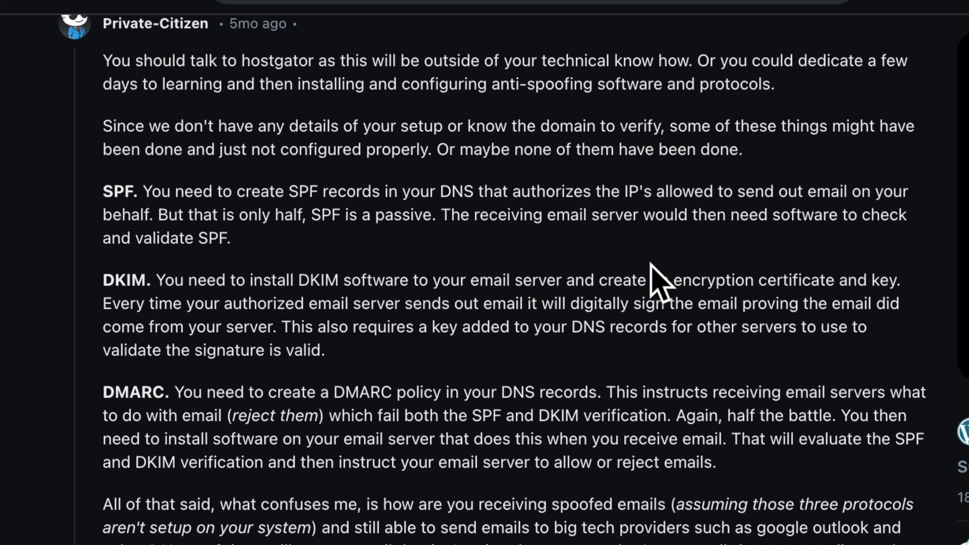
{"action": "scroll", "coordinate": [657, 280], "scroll_direction": "down", "scroll_amount": 1}
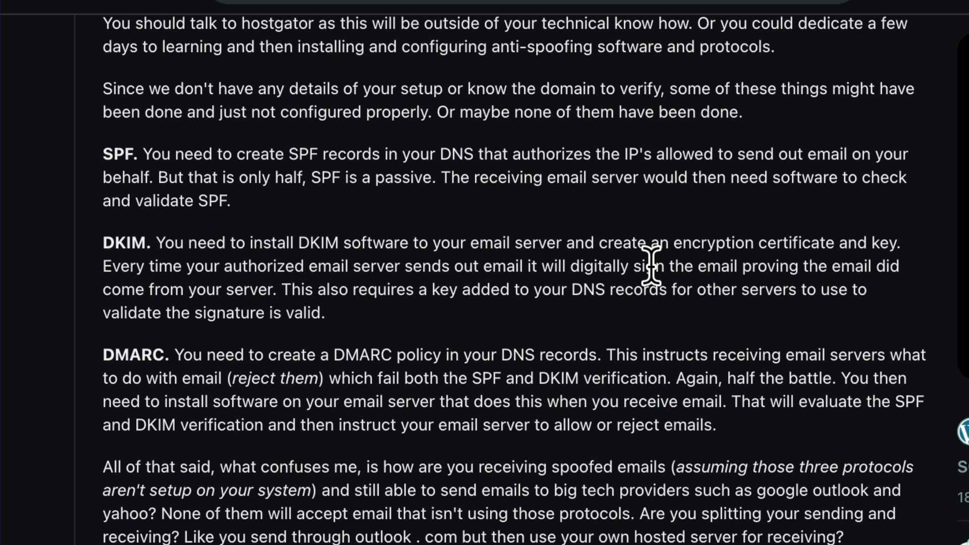
{"action": "scroll", "coordinate": [651, 265], "scroll_direction": "down", "scroll_amount": 1}
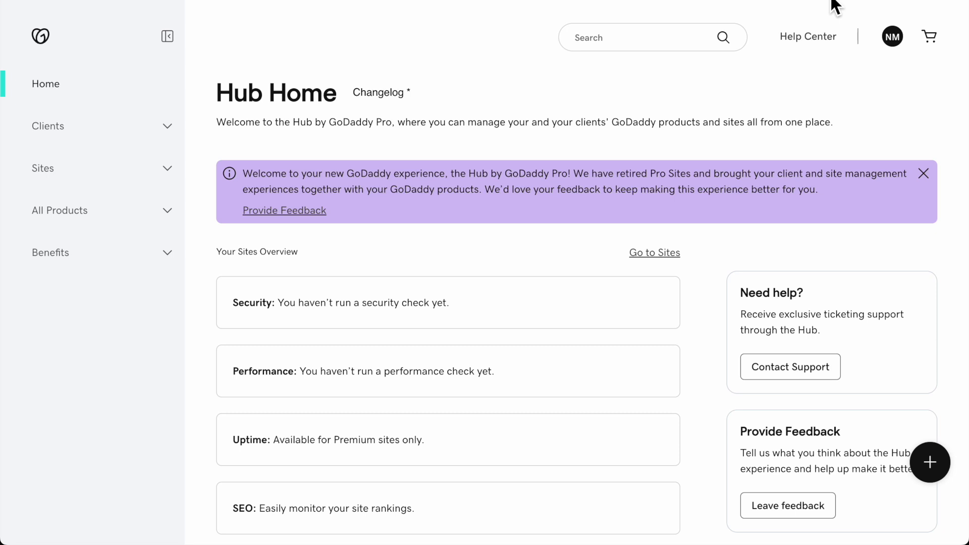
Go from All Products to divinecommission.org's DNS records and begin a new record.
{"action": "left_click", "coordinate": [168, 211]}
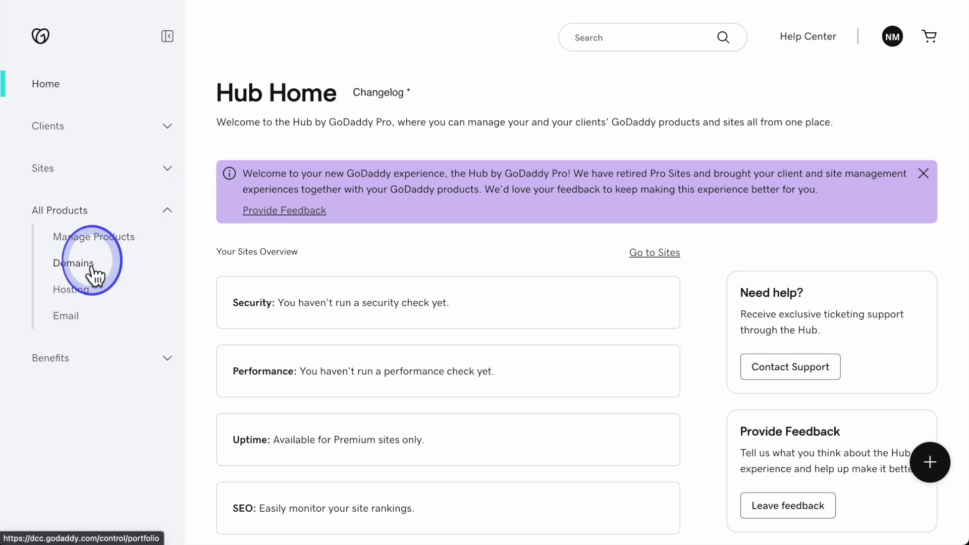
{"action": "left_click", "coordinate": [86, 262]}
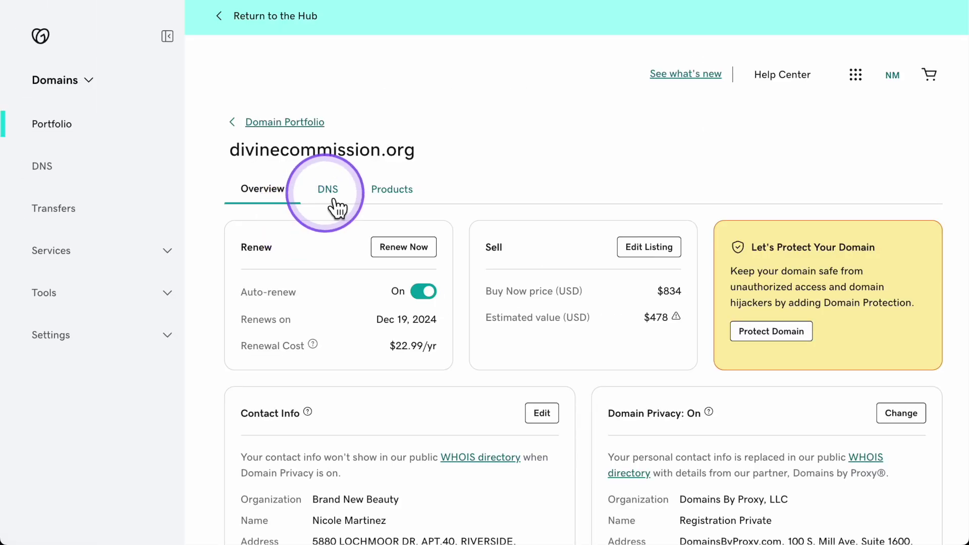
{"action": "left_click", "coordinate": [327, 191]}
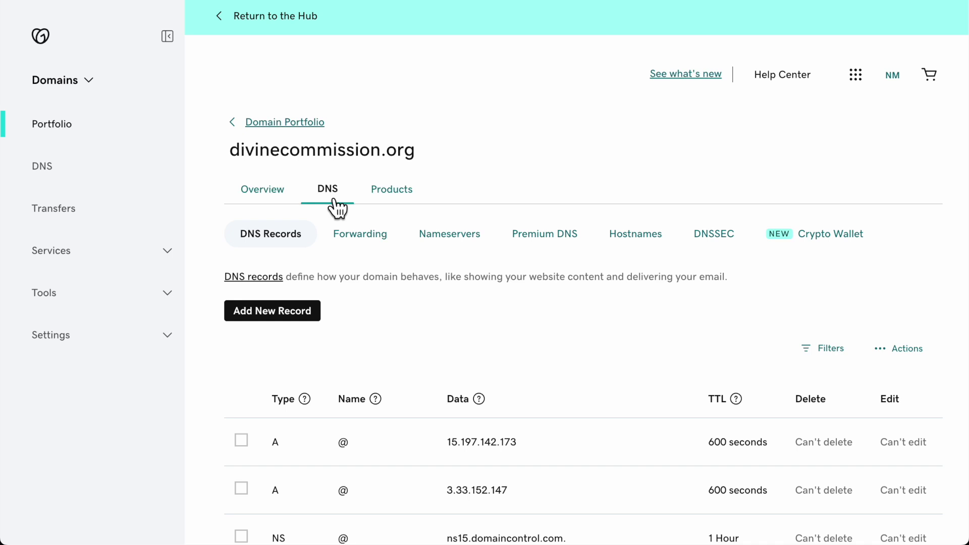
{"action": "left_click", "coordinate": [349, 268]}
{"action": "scroll", "coordinate": [348, 268], "scroll_direction": "down", "scroll_amount": 1}
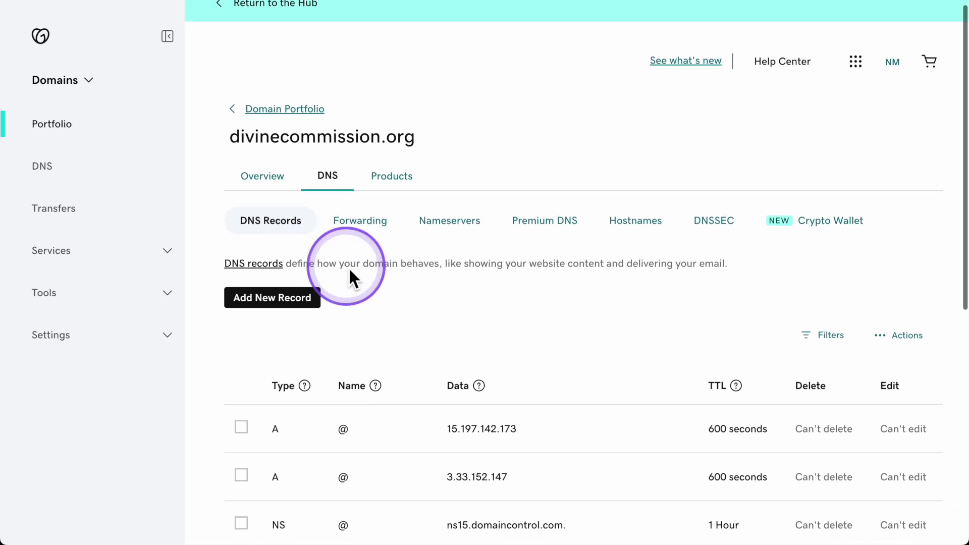
{"action": "left_click", "coordinate": [311, 303]}
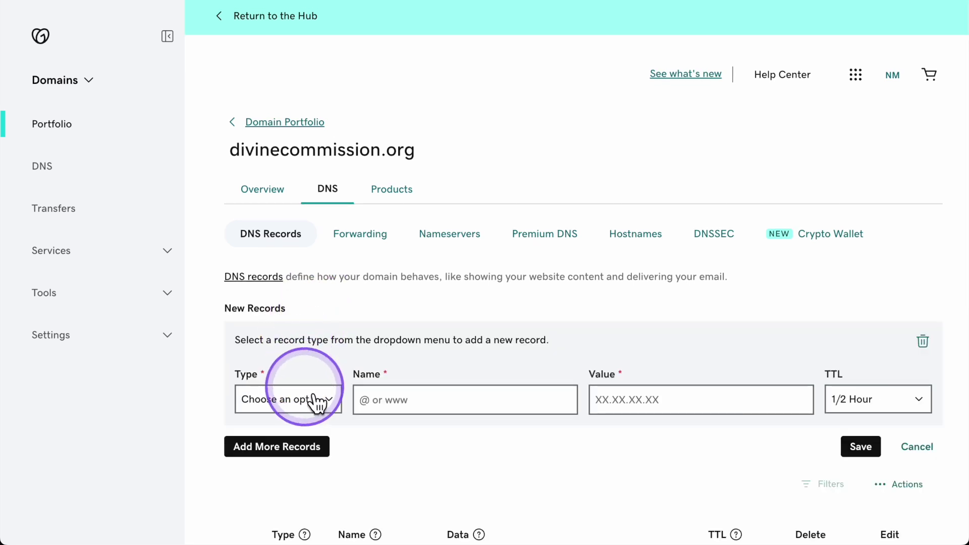
Create and save an @ TXT record holding v=spf1 include:_spf.google.com ~all.
{"action": "left_click", "coordinate": [316, 402]}
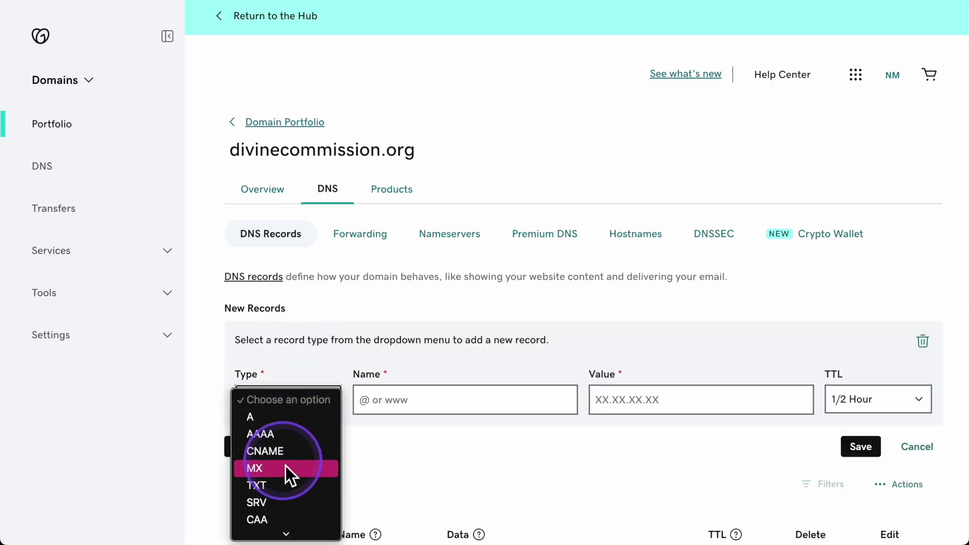
{"action": "left_click", "coordinate": [280, 485]}
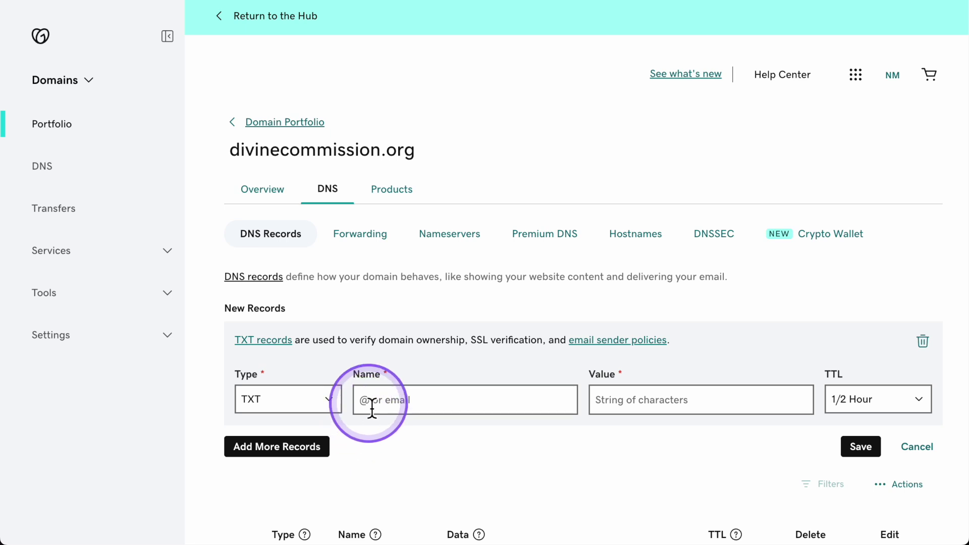
{"action": "left_click", "coordinate": [408, 404]}
{"action": "type", "text": "@"}
{"action": "left_click", "coordinate": [650, 404]}
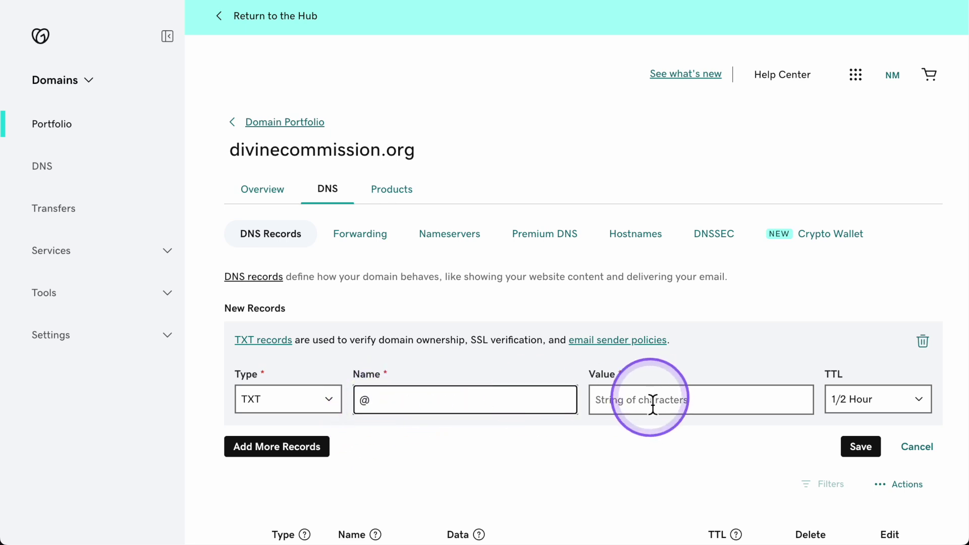
{"action": "left_click", "coordinate": [648, 411]}
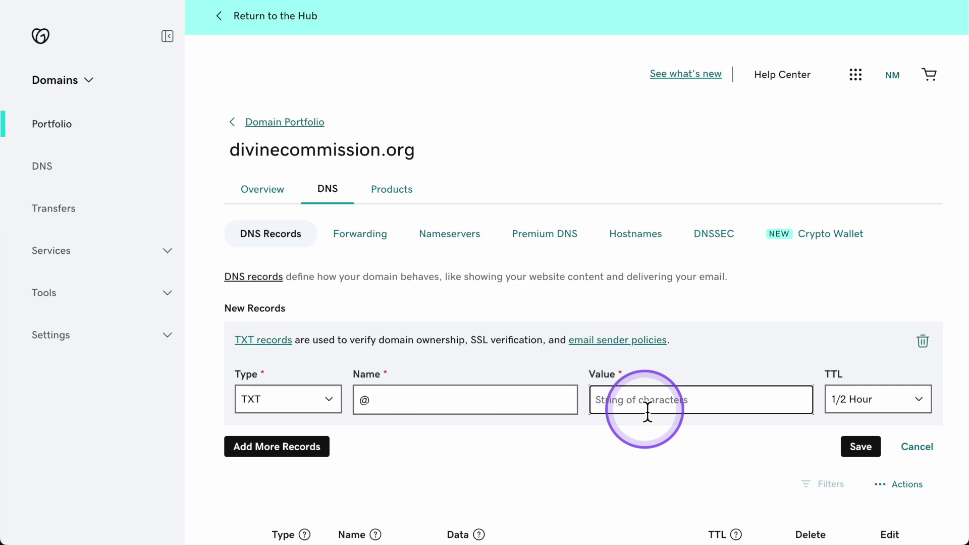
{"action": "type", "text": "v=spf1 include:_spf.google.com ~all"}
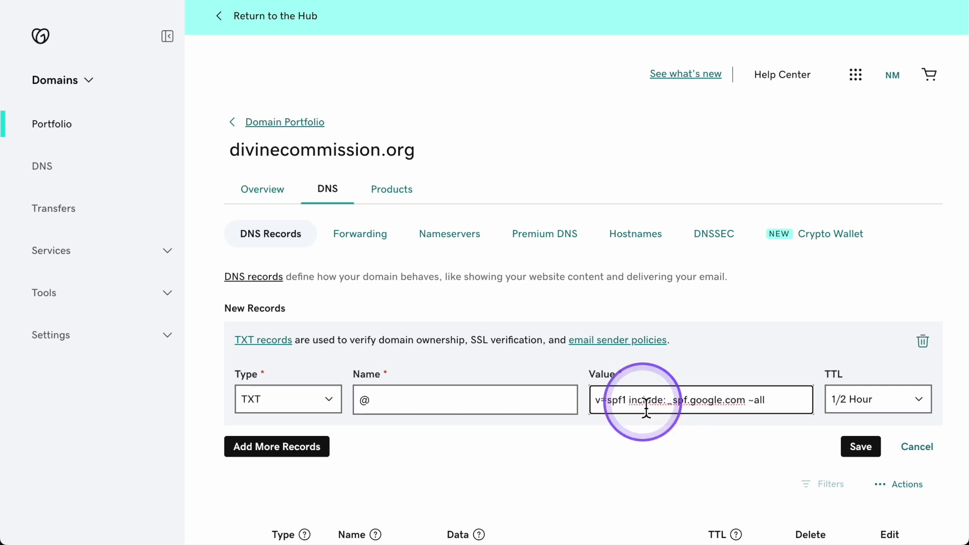
{"action": "left_click", "coordinate": [846, 440]}
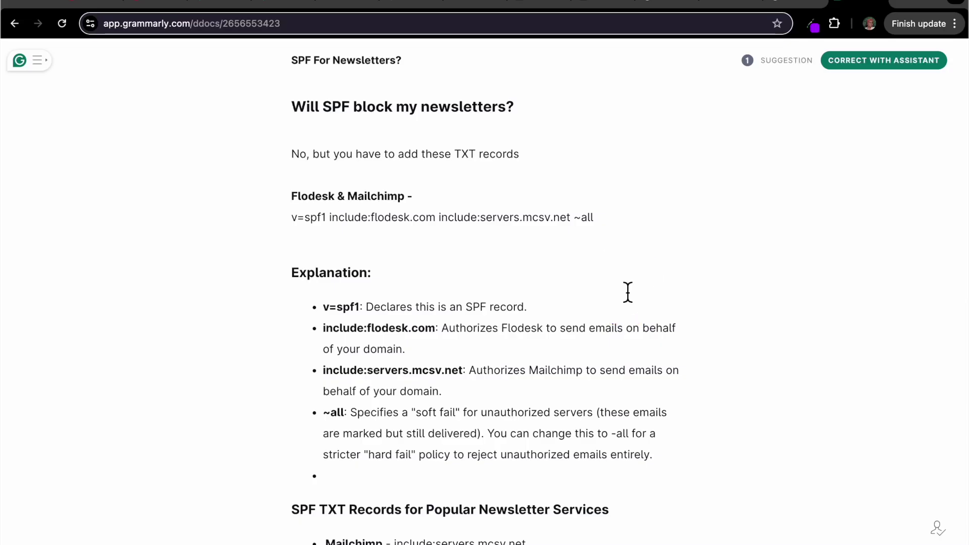
Scroll the 'SPF For Newsletters?' note down to the newsletter SPF include list.
{"action": "left_click", "coordinate": [554, 165]}
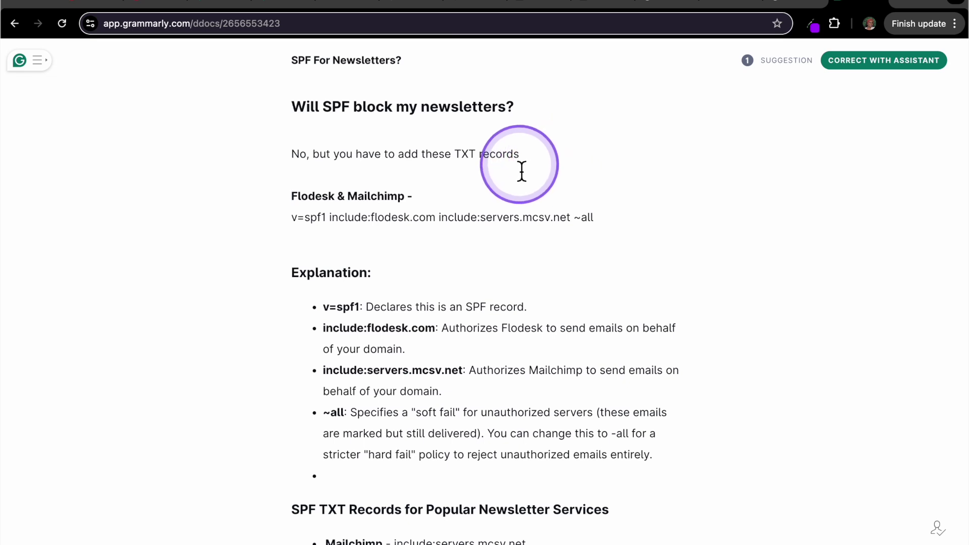
{"action": "scroll", "coordinate": [568, 204], "scroll_direction": "down", "scroll_amount": 3}
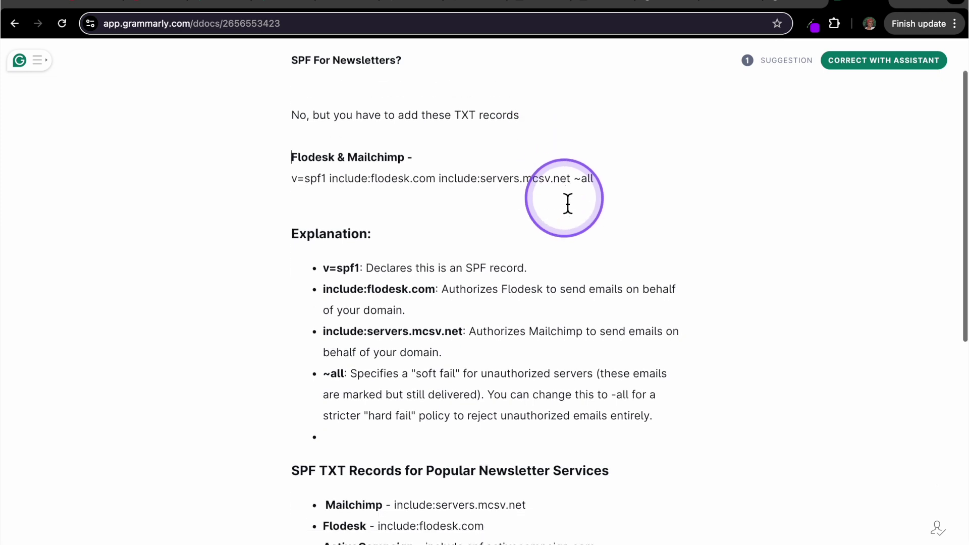
{"action": "scroll", "coordinate": [568, 204], "scroll_direction": "down", "scroll_amount": 5}
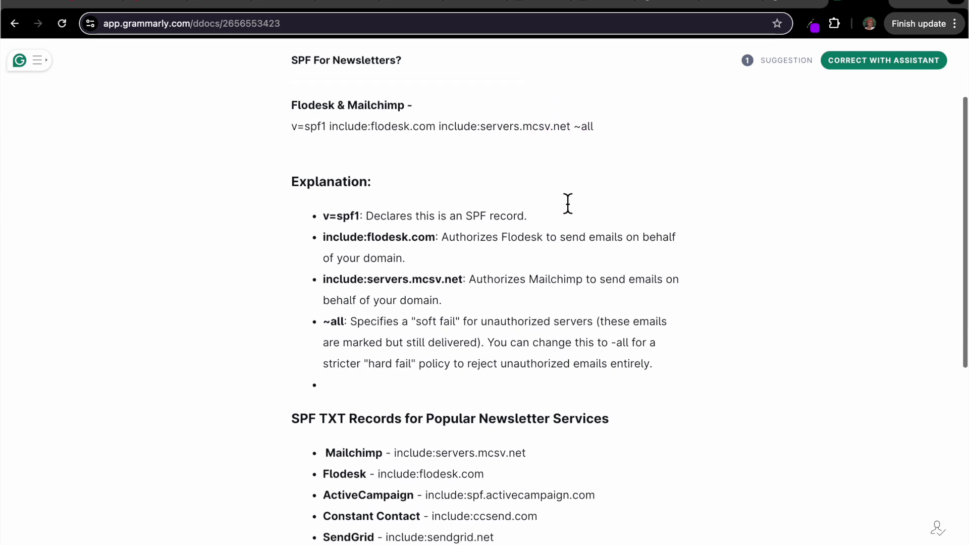
{"action": "scroll", "coordinate": [568, 203], "scroll_direction": "down", "scroll_amount": 3}
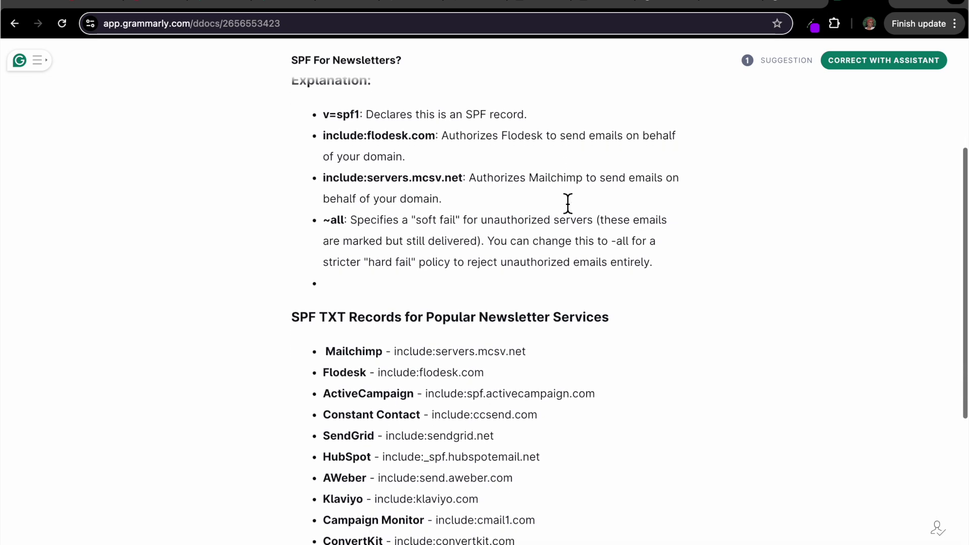
{"action": "scroll", "coordinate": [529, 336], "scroll_direction": "down", "scroll_amount": 5}
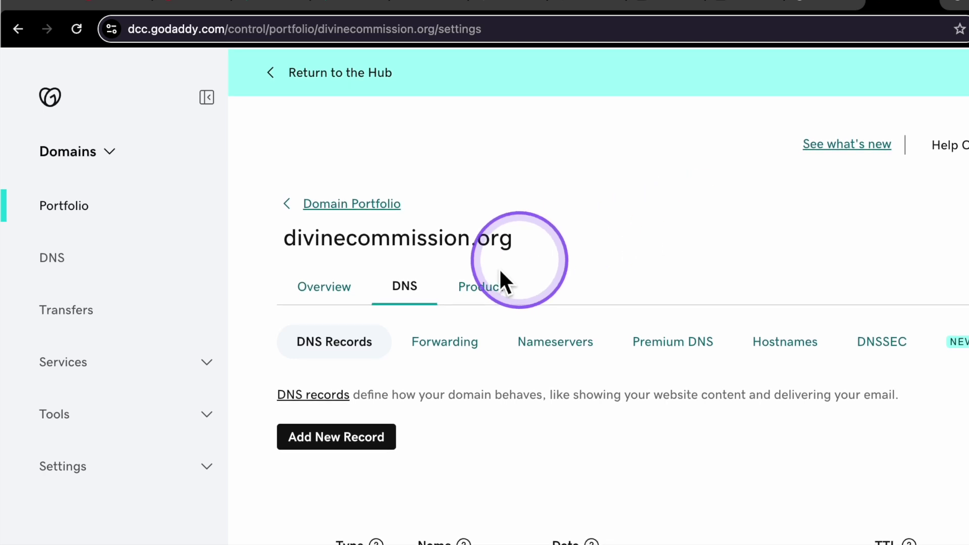
Create and save an @ TXT record with v=spf1 include:flodesk.com include:servers.mcsv.net ~all.
{"action": "left_click", "coordinate": [366, 444]}
{"action": "left_click", "coordinate": [304, 441]}
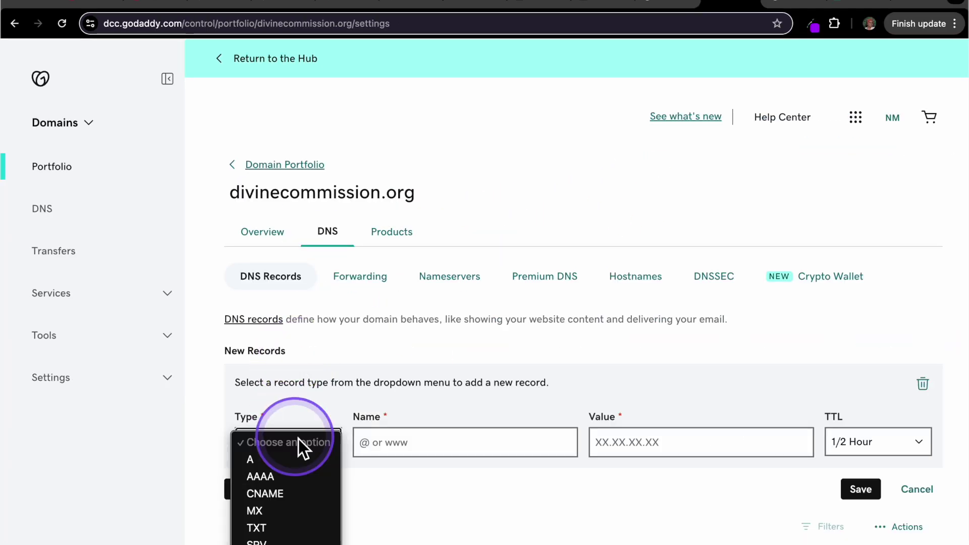
{"action": "left_click", "coordinate": [279, 527]}
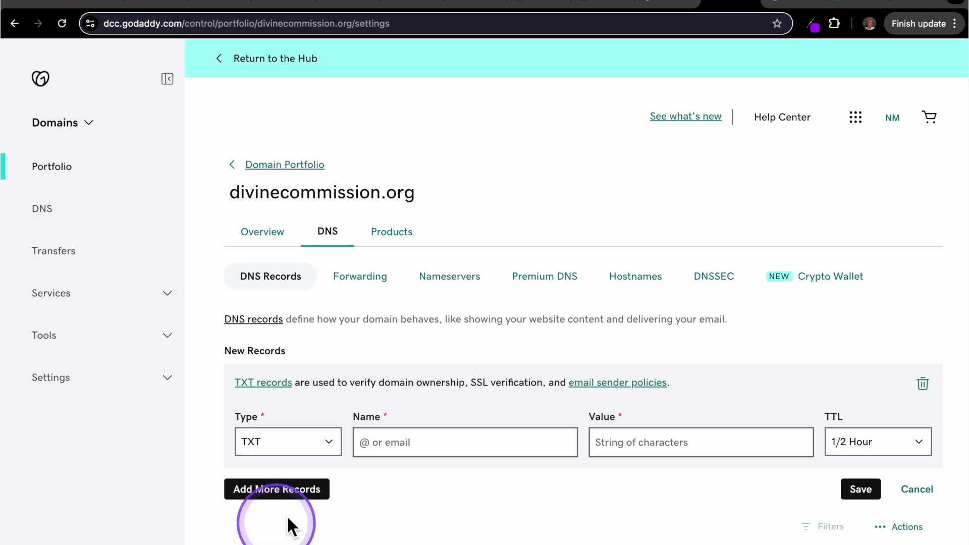
{"action": "left_click", "coordinate": [368, 443]}
{"action": "type", "text": "@"}
{"action": "left_click", "coordinate": [628, 449]}
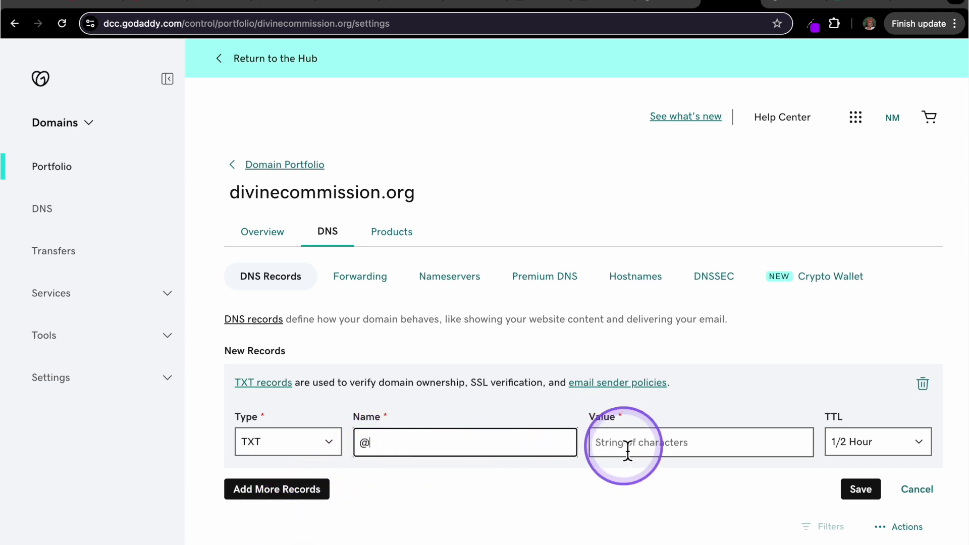
{"action": "key", "text": "super+v"}
{"action": "left_click_drag", "start_coordinate": [811, 444], "coordinate": [588, 456]}
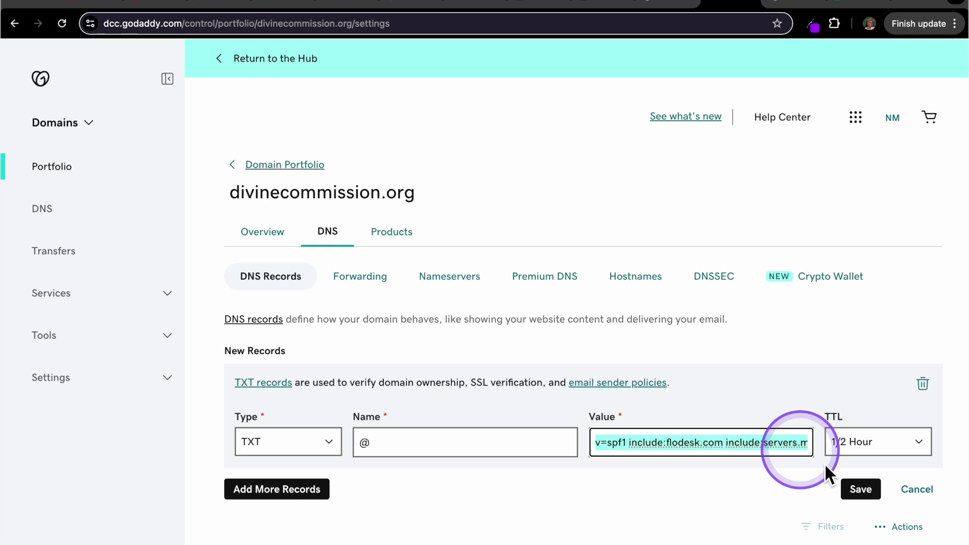
{"action": "left_click", "coordinate": [853, 482]}
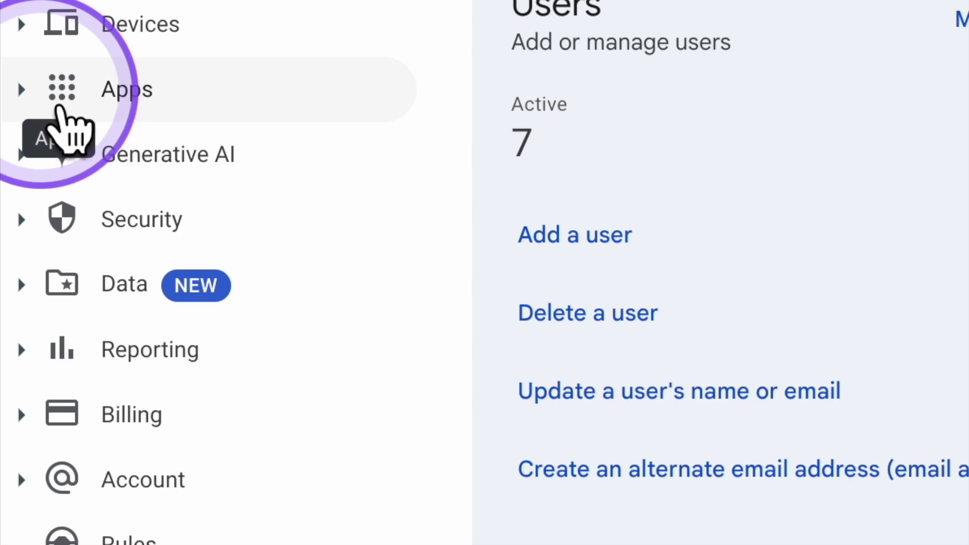
Go to Apps > Google Workspace > Gmail and expand the Authenticate email settings.
{"action": "left_click", "coordinate": [56, 110]}
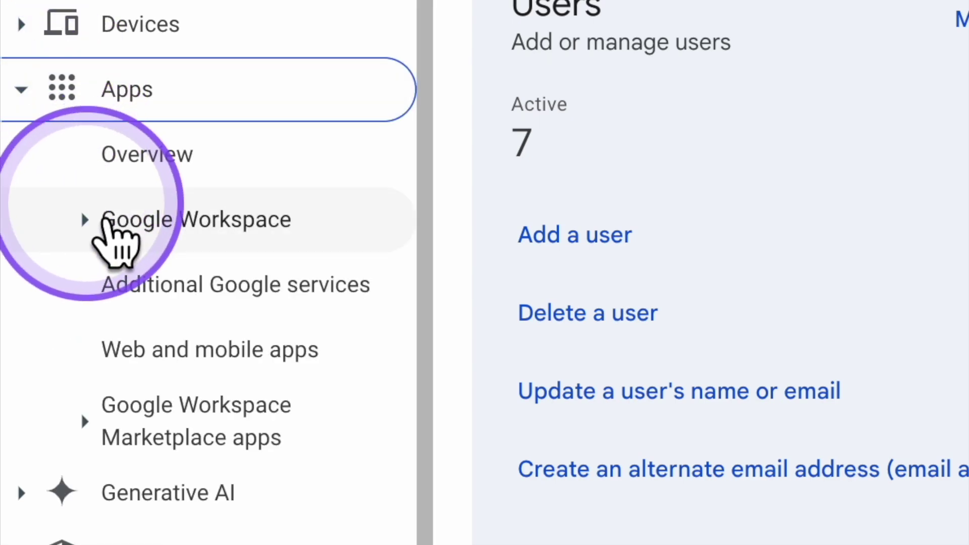
{"action": "left_click", "coordinate": [107, 234]}
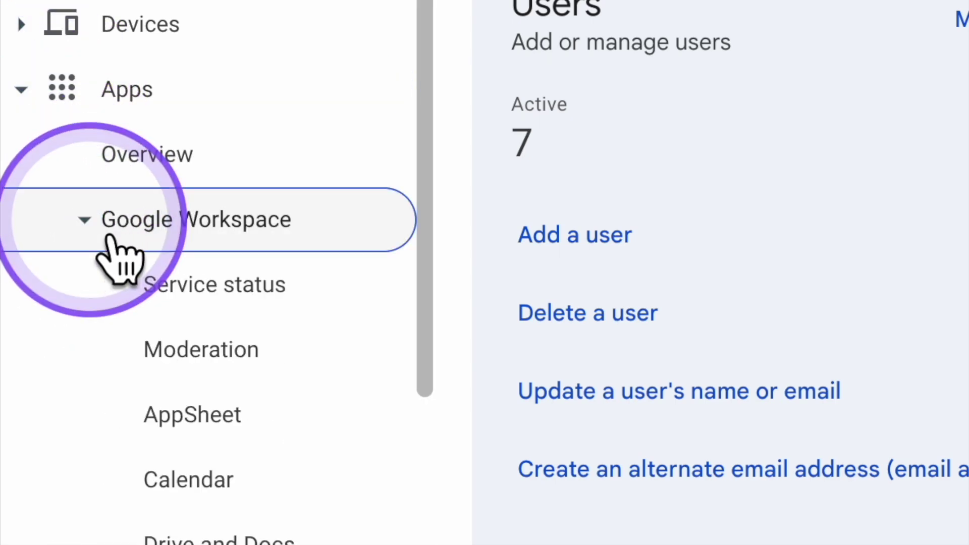
{"action": "left_click", "coordinate": [192, 539]}
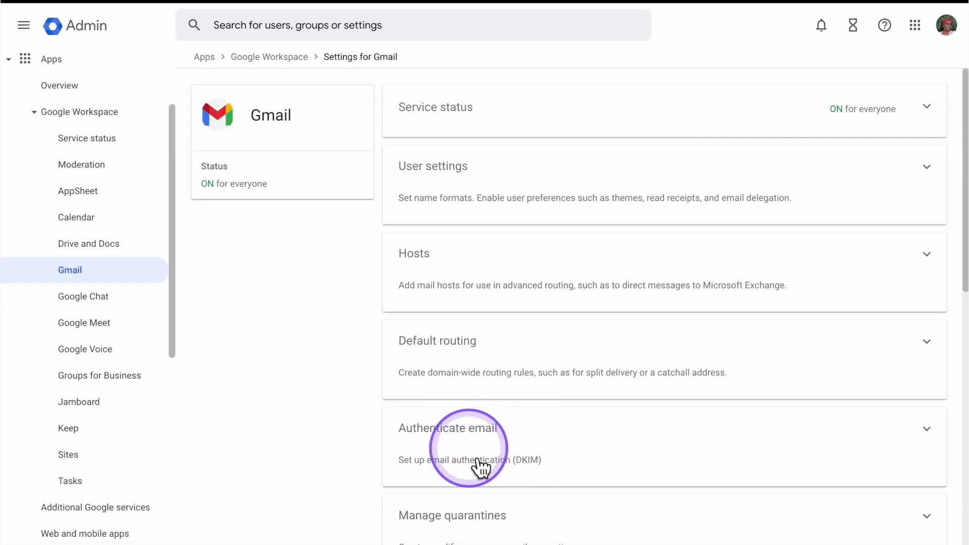
{"action": "left_click", "coordinate": [928, 432]}
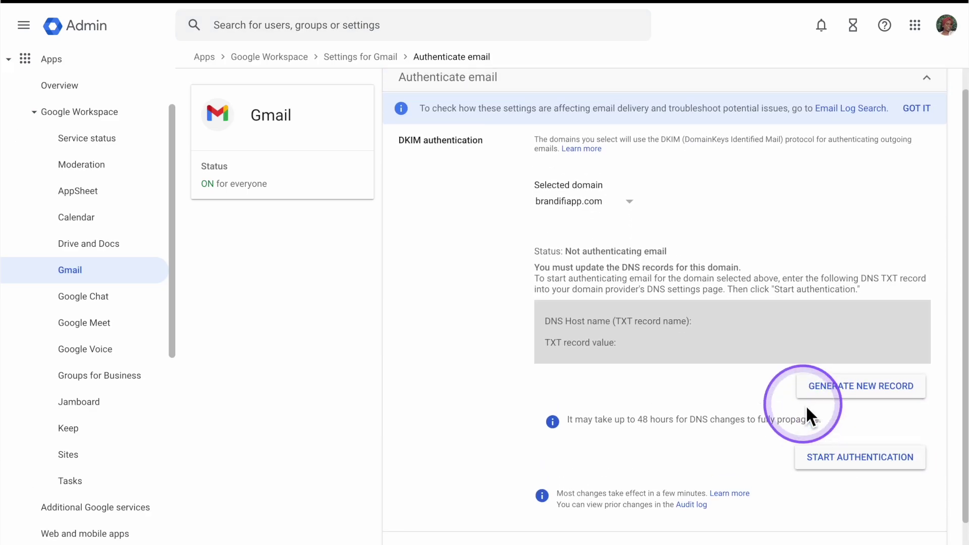
Generate a 2048-bit DKIM record with the google prefix and select its TXT value.
{"action": "left_click", "coordinate": [847, 399]}
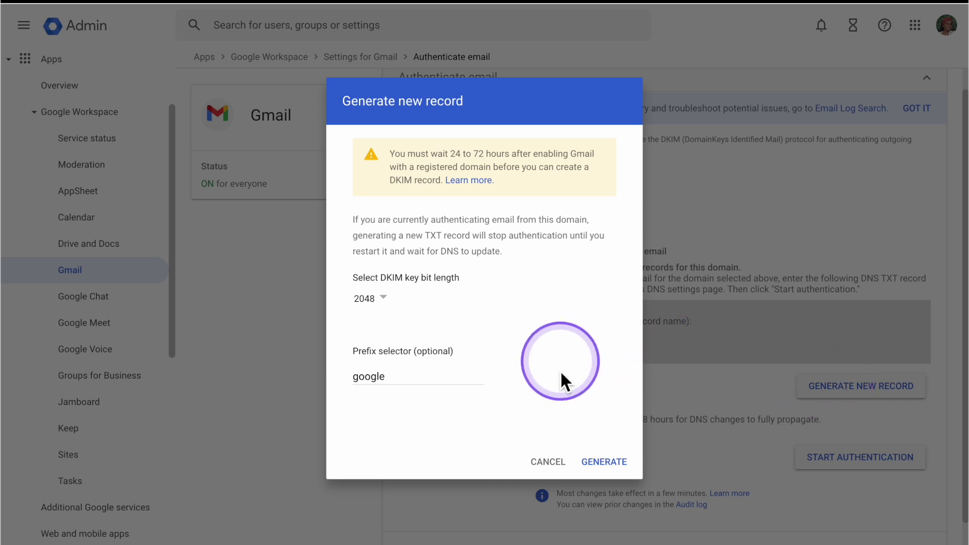
{"action": "left_click", "coordinate": [604, 462]}
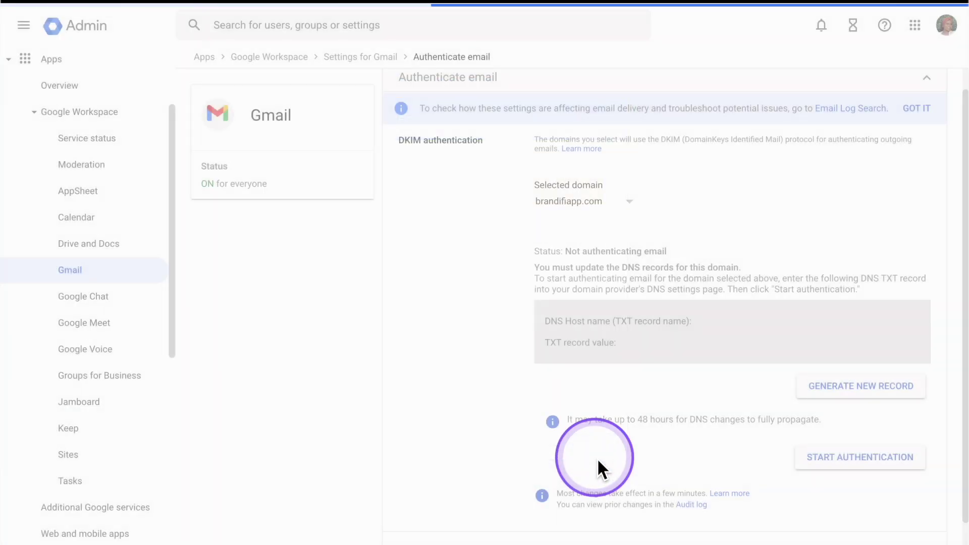
{"action": "left_click_drag", "start_coordinate": [677, 452], "coordinate": [541, 370]}
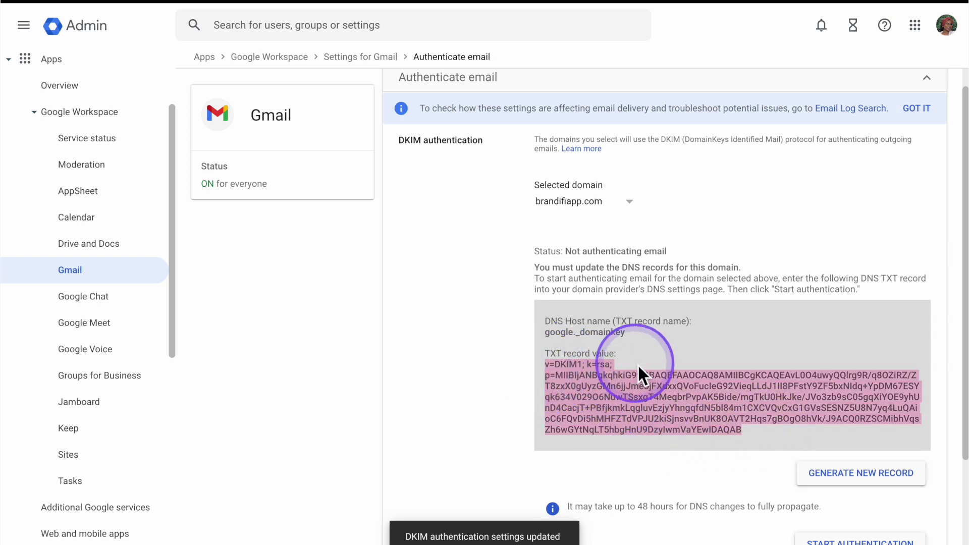
{"action": "scroll", "coordinate": [638, 364], "scroll_direction": "down", "scroll_amount": 2}
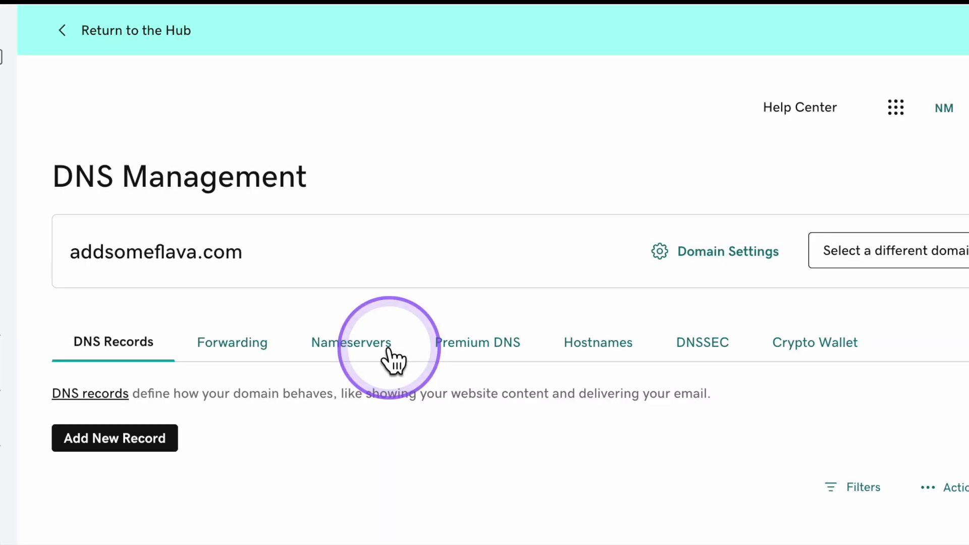
Save a google._domainkey TXT record containing the pasted DKIM key, then start authentication.
{"action": "left_click", "coordinate": [381, 414]}
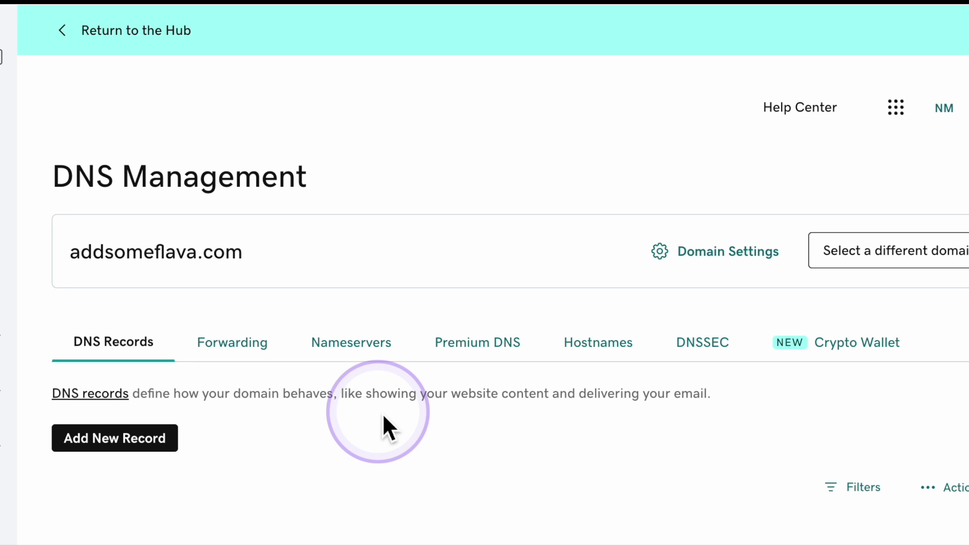
{"action": "left_click", "coordinate": [156, 437]}
{"action": "left_click", "coordinate": [438, 420]}
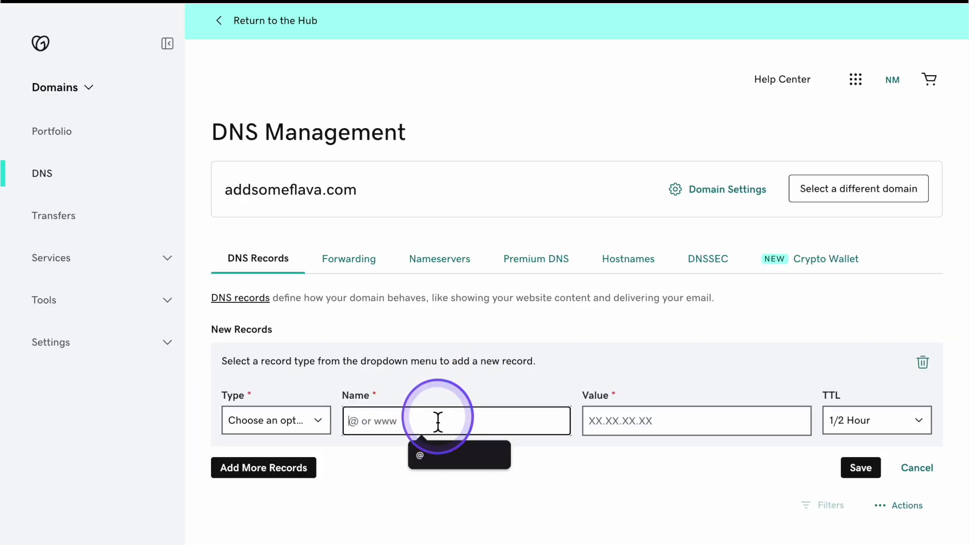
{"action": "type", "text": "google._domainkey"}
{"action": "left_click", "coordinate": [625, 418]}
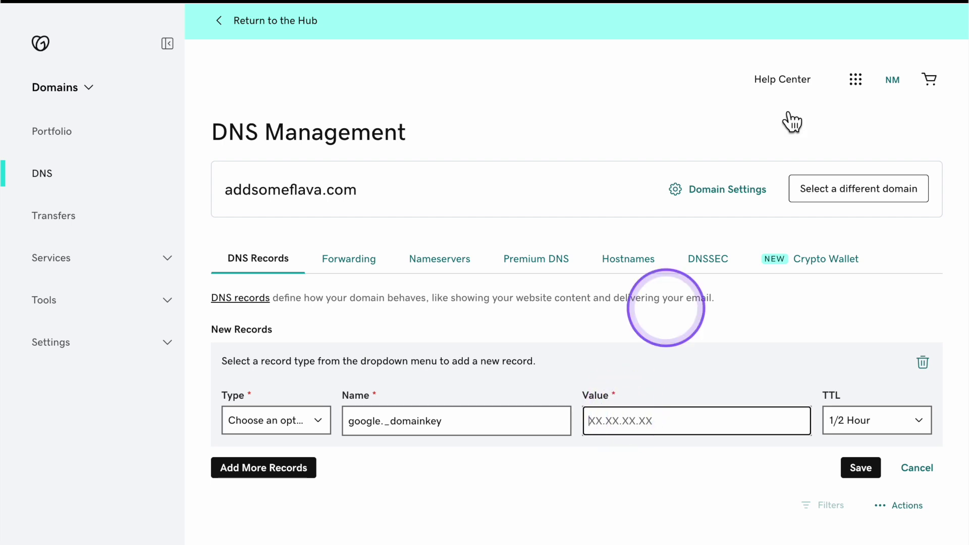
{"action": "left_click", "coordinate": [323, 423]}
{"action": "left_click", "coordinate": [286, 508]}
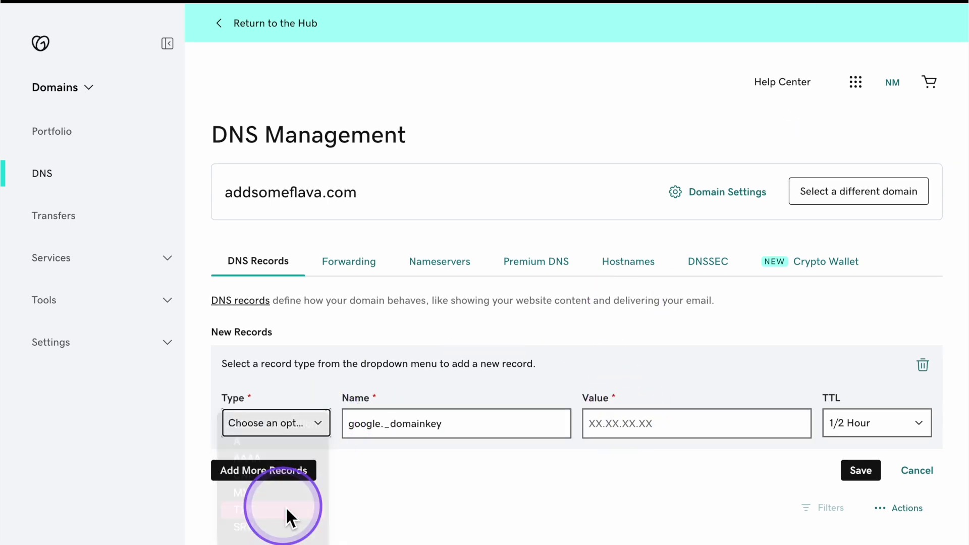
{"action": "left_click", "coordinate": [617, 424]}
{"action": "key", "text": "ctrl+v"}
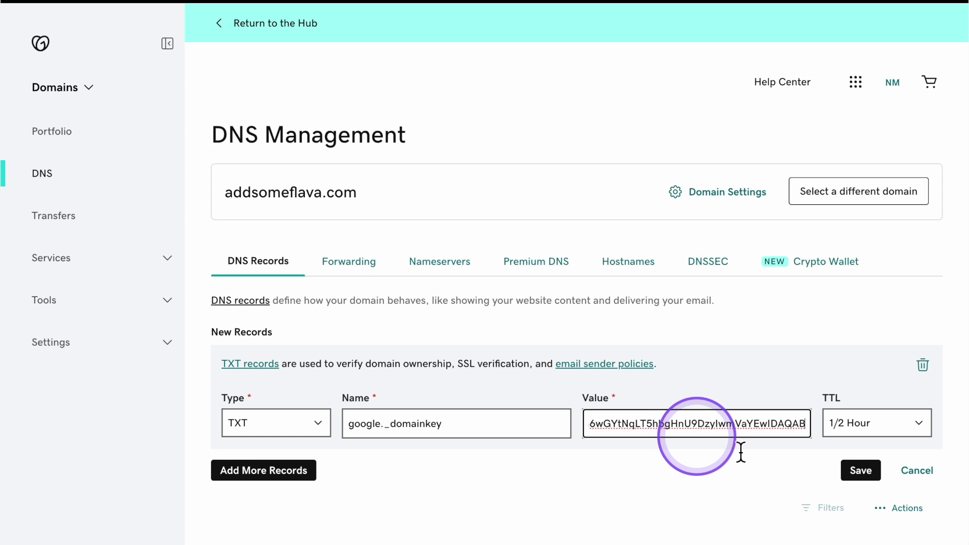
{"action": "left_click", "coordinate": [863, 471]}
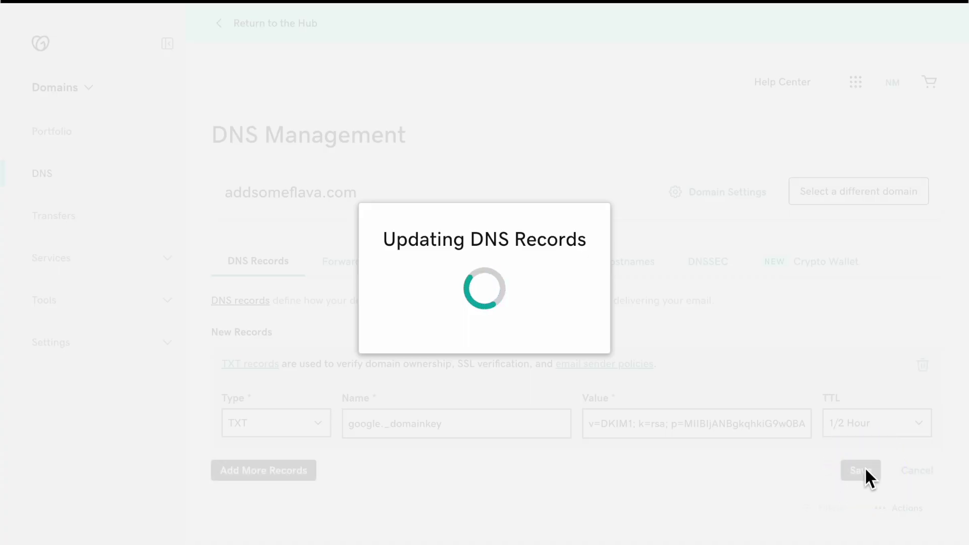
{"action": "left_click", "coordinate": [815, 454]}
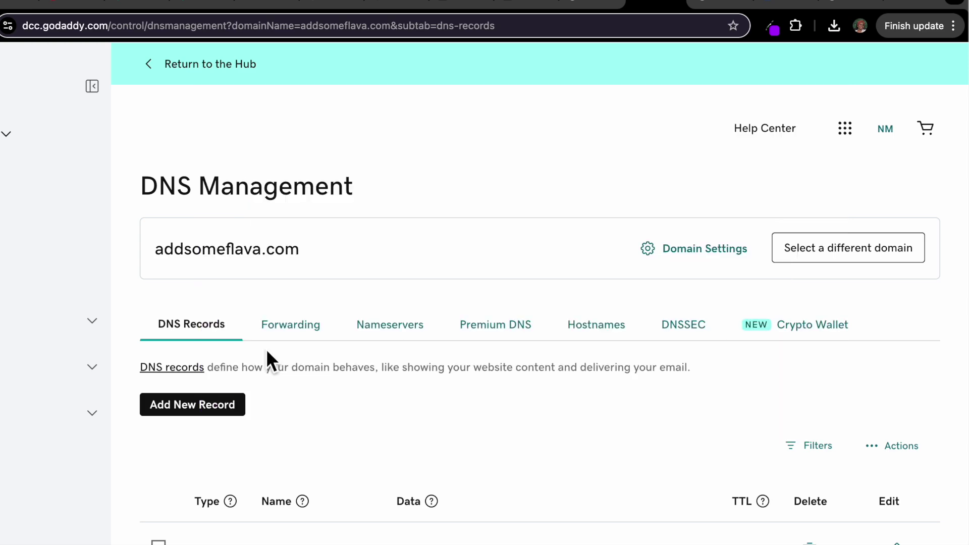
After the DNS update finishes, begin another new record on addsomeflava.com's DNS Records page.
{"action": "left_click", "coordinate": [223, 409]}
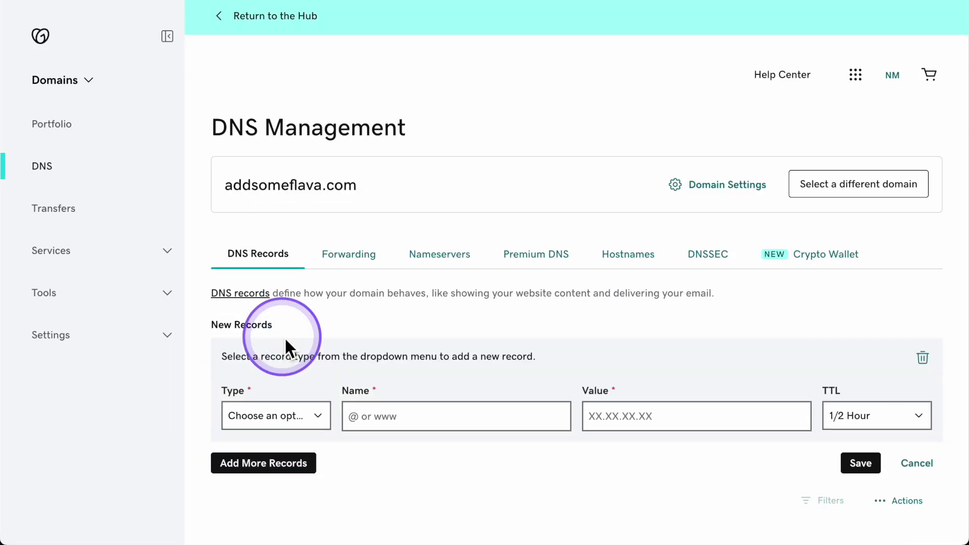
Create a TXT record named _dmarc and paste the DMARC policy as its value.
{"action": "type", "text": "_dmarc"}
{"action": "left_click", "coordinate": [308, 421]}
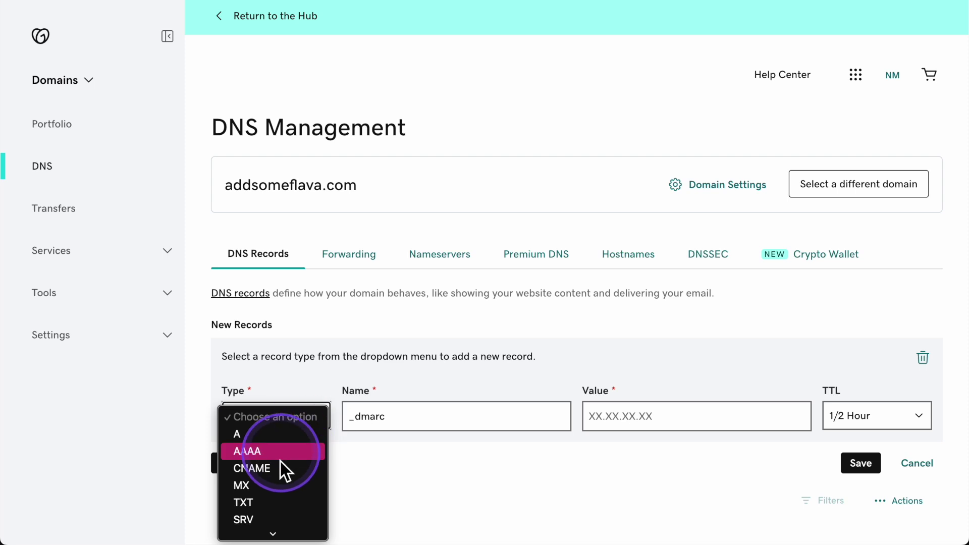
{"action": "left_click", "coordinate": [261, 505]}
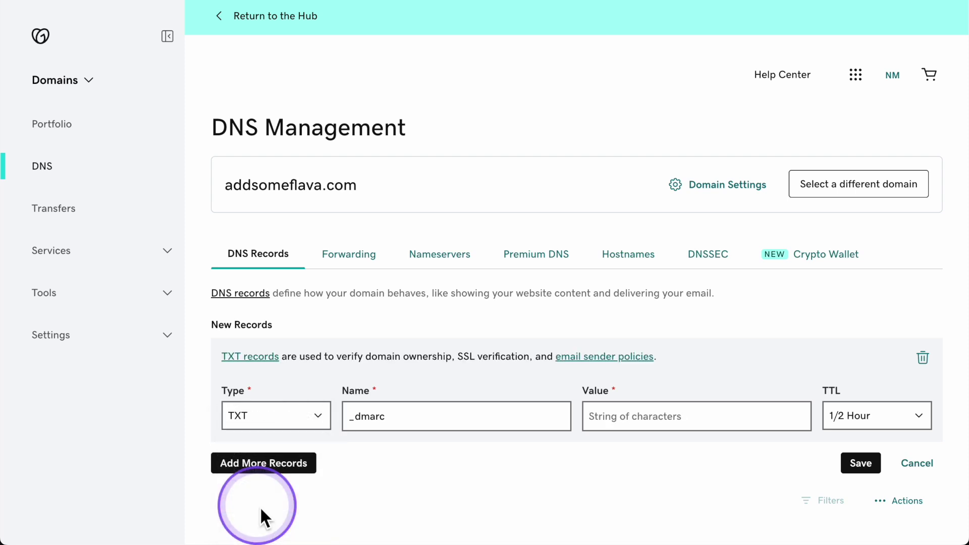
{"action": "left_click", "coordinate": [637, 406]}
{"action": "key", "text": "ctrl+v"}
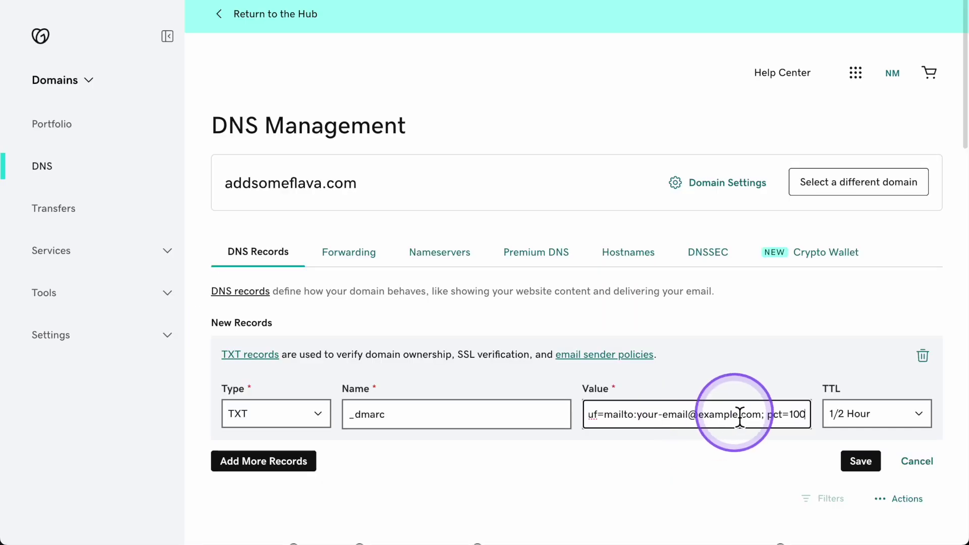
{"action": "left_click_drag", "start_coordinate": [609, 416], "coordinate": [567, 413]}
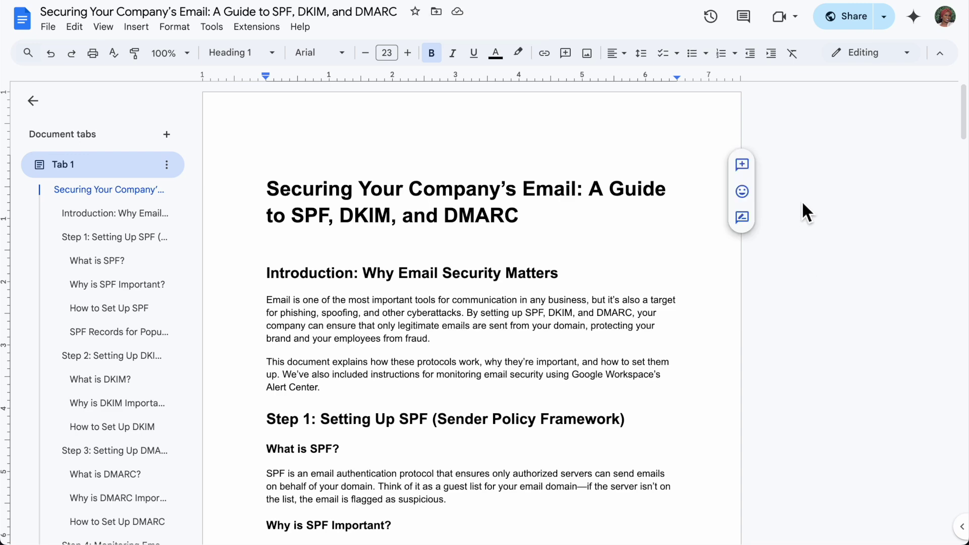
{"action": "scroll", "coordinate": [803, 204], "scroll_direction": "down", "scroll_amount": 1}
{"action": "scroll", "coordinate": [803, 204], "scroll_direction": "down", "scroll_amount": 2}
{"action": "scroll", "coordinate": [803, 203], "scroll_direction": "down", "scroll_amount": 2}
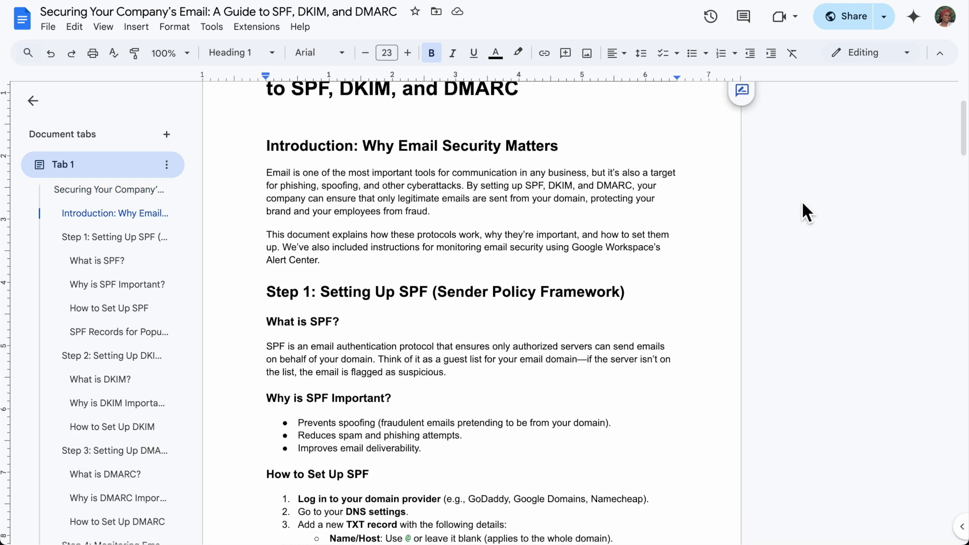
{"action": "scroll", "coordinate": [803, 203], "scroll_direction": "down", "scroll_amount": 2}
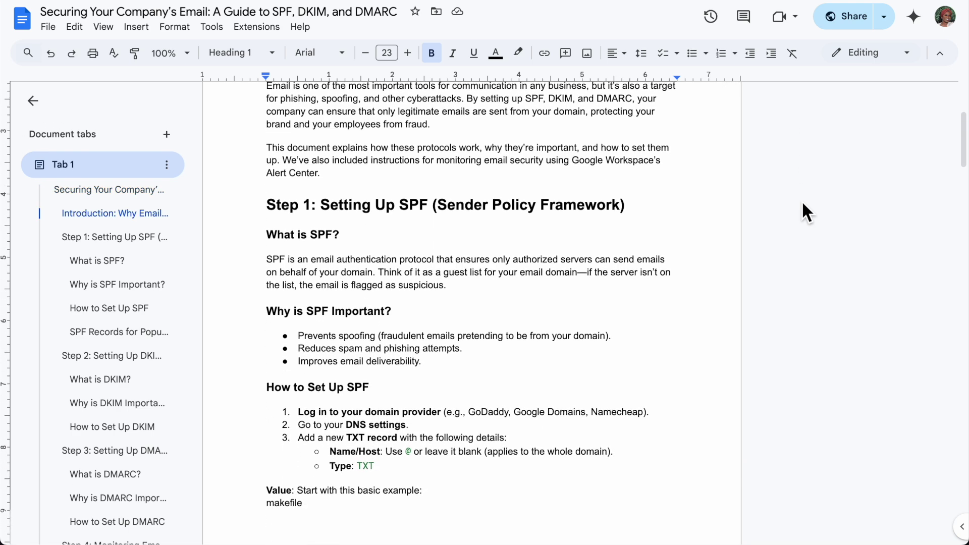
{"action": "scroll", "coordinate": [802, 204], "scroll_direction": "down", "scroll_amount": 4}
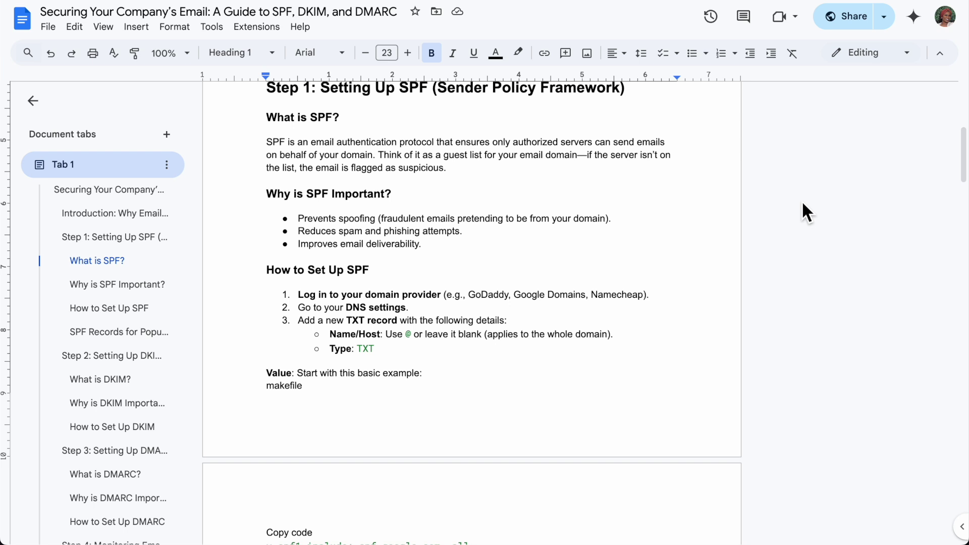
{"action": "scroll", "coordinate": [802, 203], "scroll_direction": "down", "scroll_amount": 3}
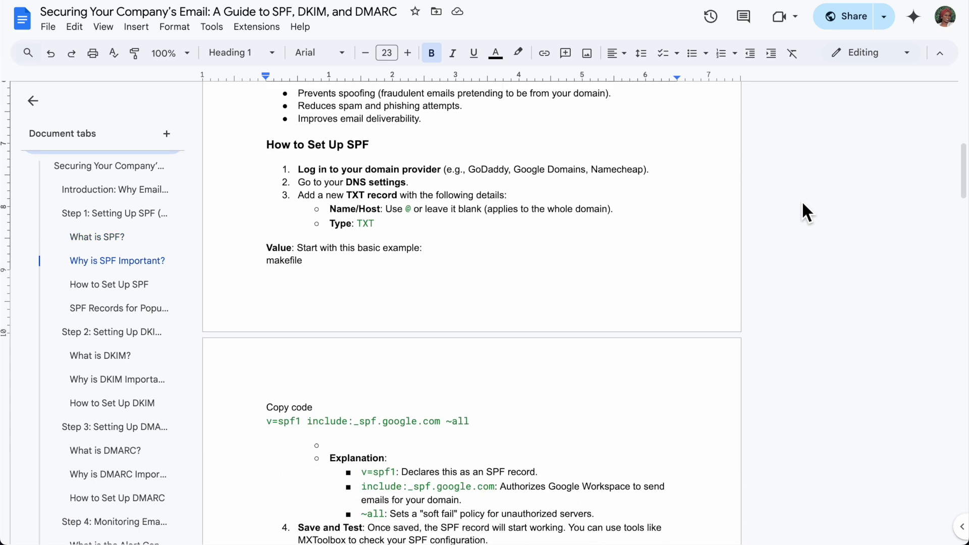
{"action": "scroll", "coordinate": [803, 203], "scroll_direction": "down", "scroll_amount": 4}
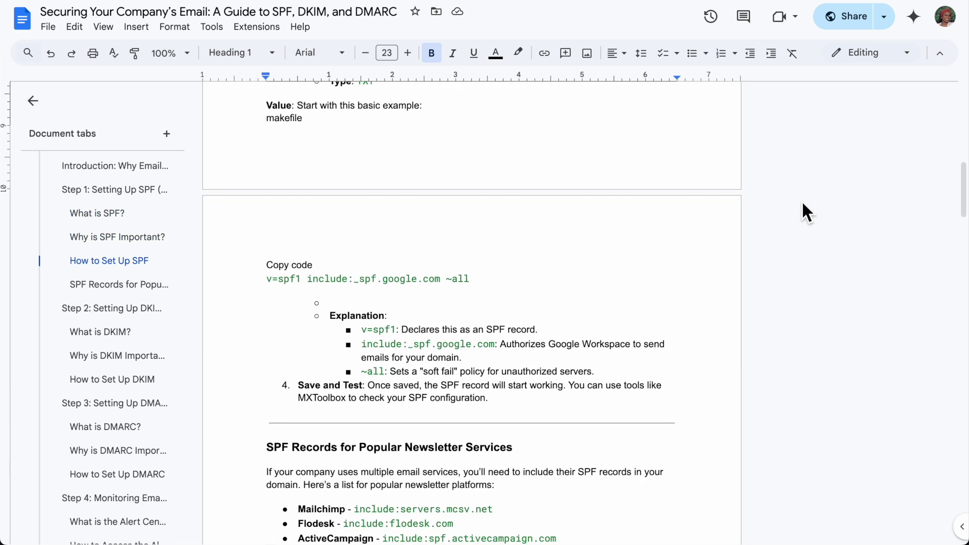
{"action": "scroll", "coordinate": [803, 203], "scroll_direction": "down", "scroll_amount": 3}
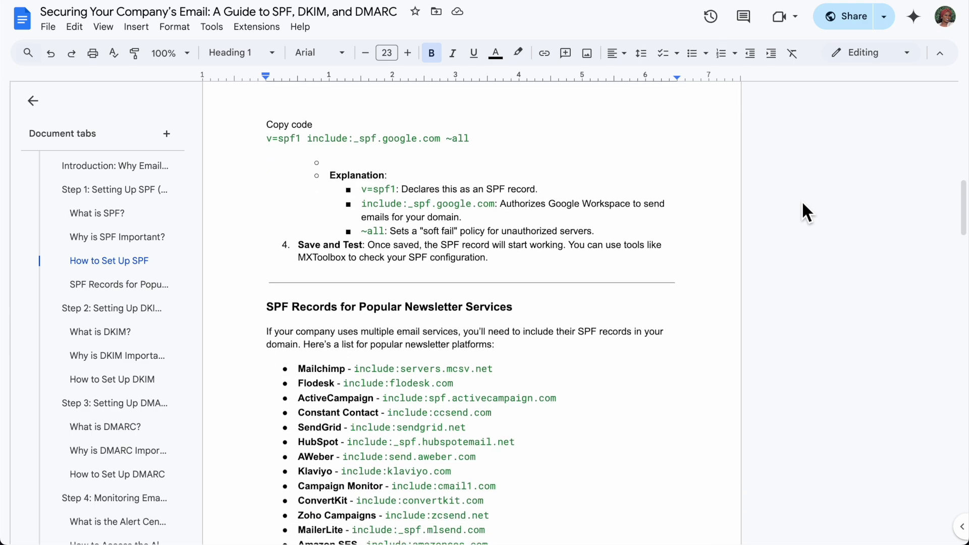
{"action": "scroll", "coordinate": [803, 203], "scroll_direction": "down", "scroll_amount": 4}
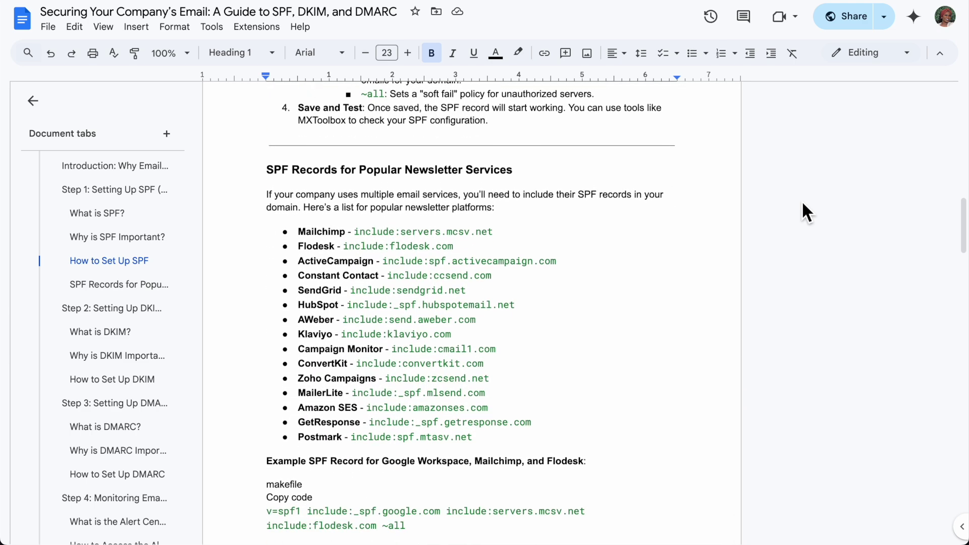
{"action": "scroll", "coordinate": [802, 200], "scroll_direction": "down", "scroll_amount": 1}
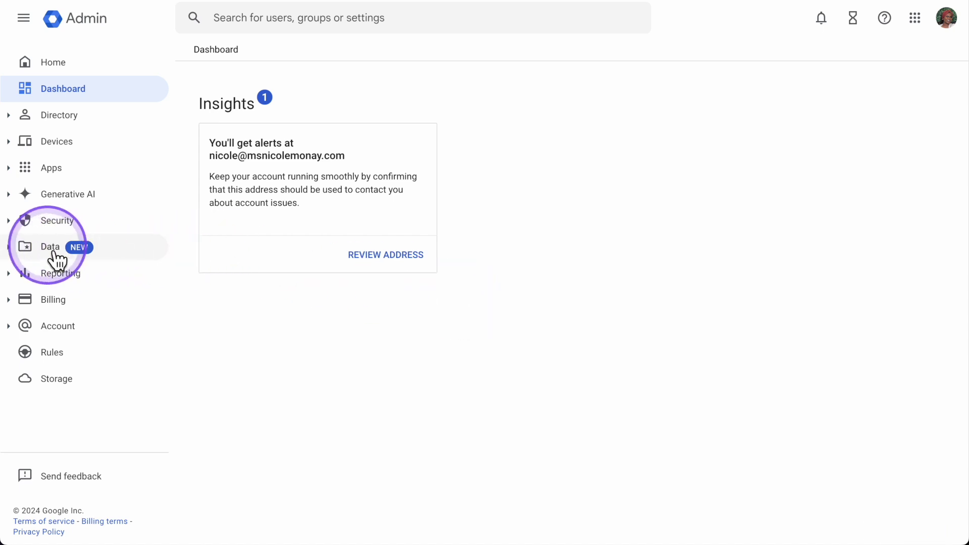
Open Security > Alert center, dismiss the reporting-rule notifications banner, then return to Alert center.
{"action": "left_click", "coordinate": [24, 230]}
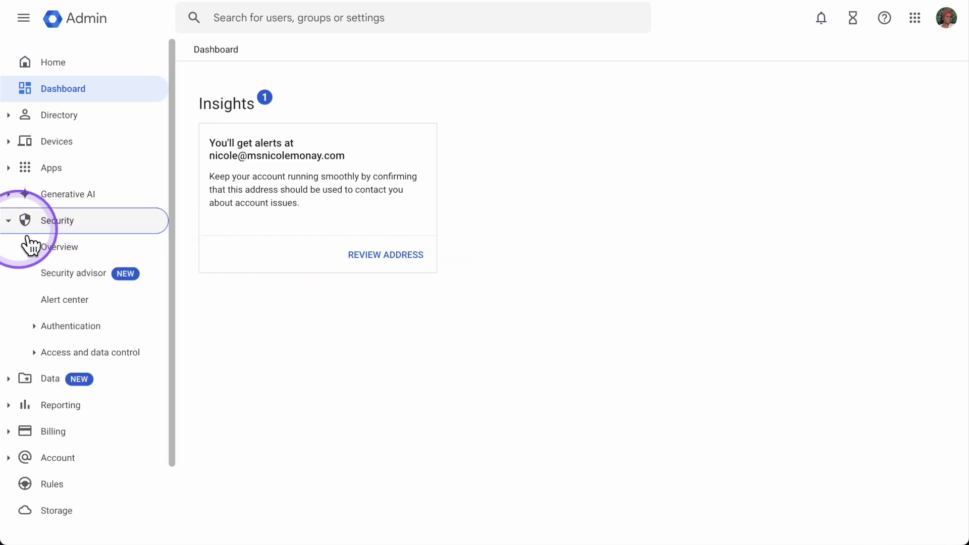
{"action": "left_click", "coordinate": [70, 301]}
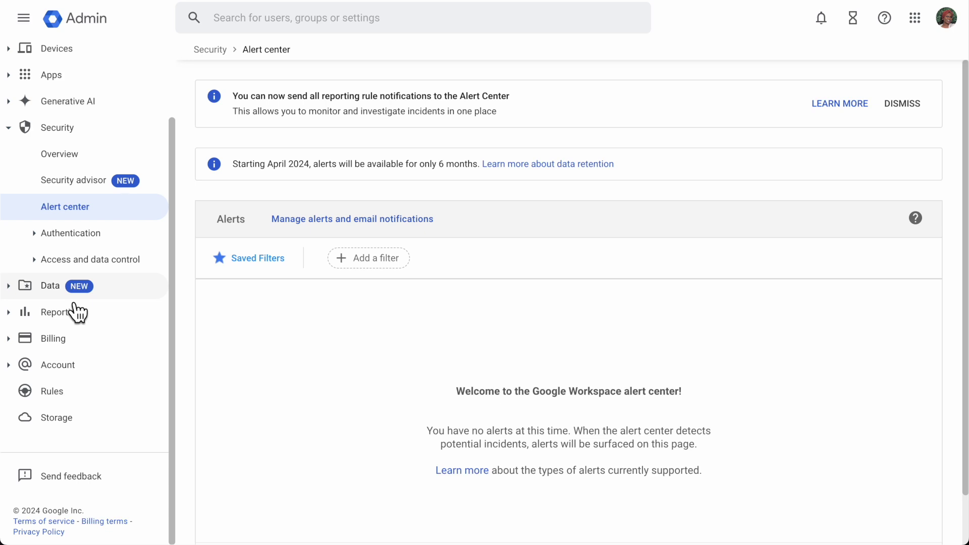
{"action": "left_click", "coordinate": [903, 106]}
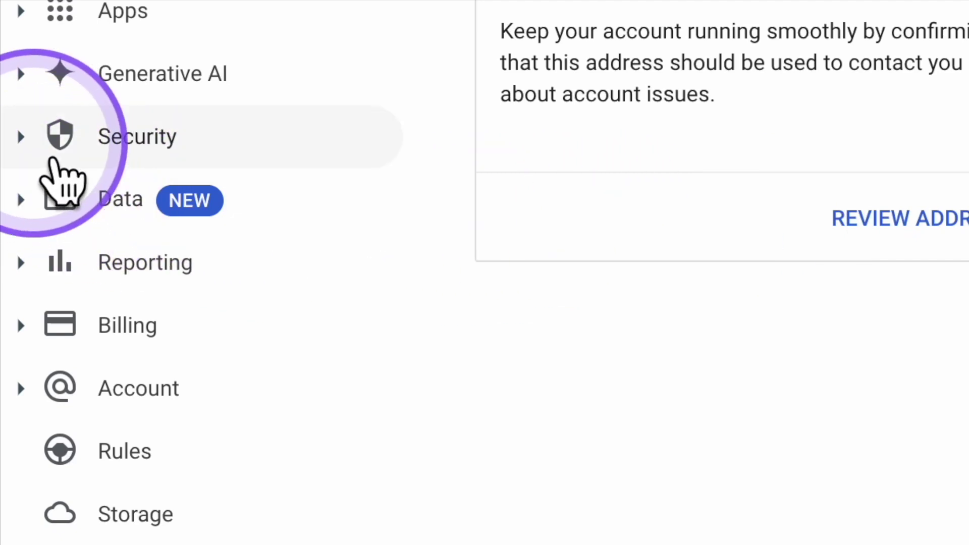
{"action": "left_click", "coordinate": [52, 161]}
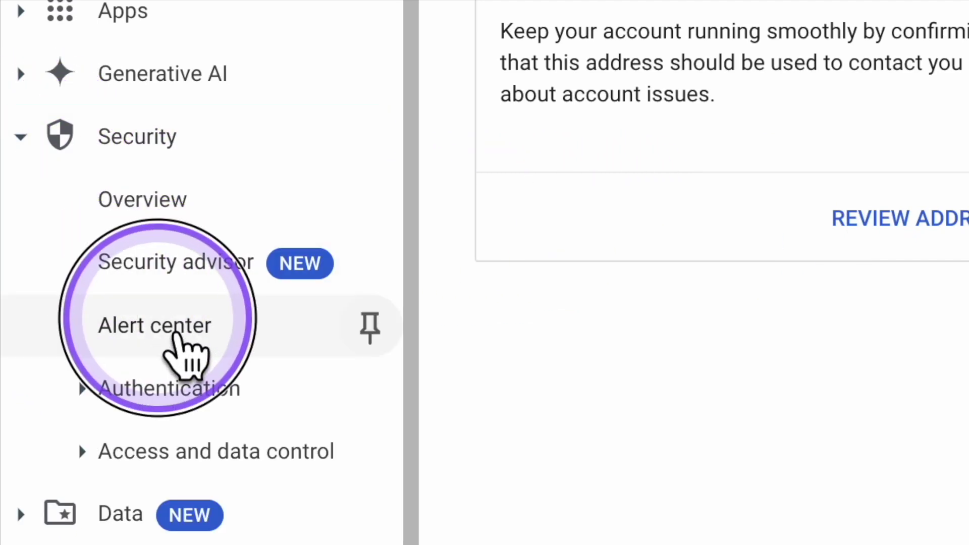
{"action": "left_click", "coordinate": [177, 333]}
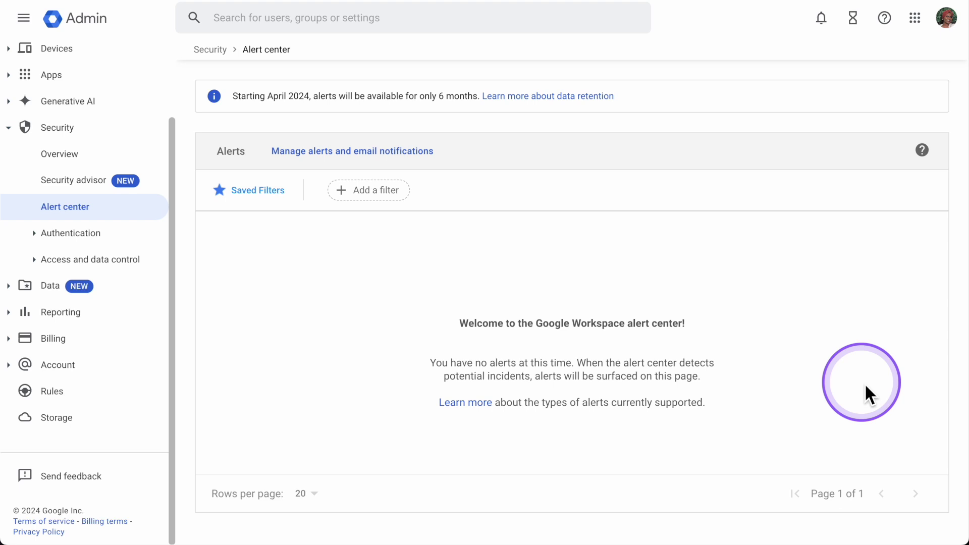